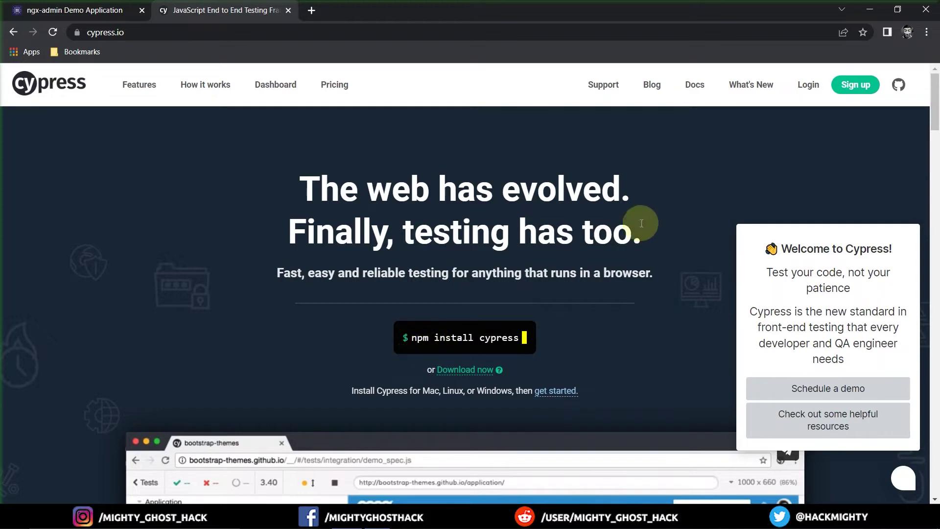
Open the Cypress documentation and go to the Configuration page in the References section of the guides
click(695, 87)
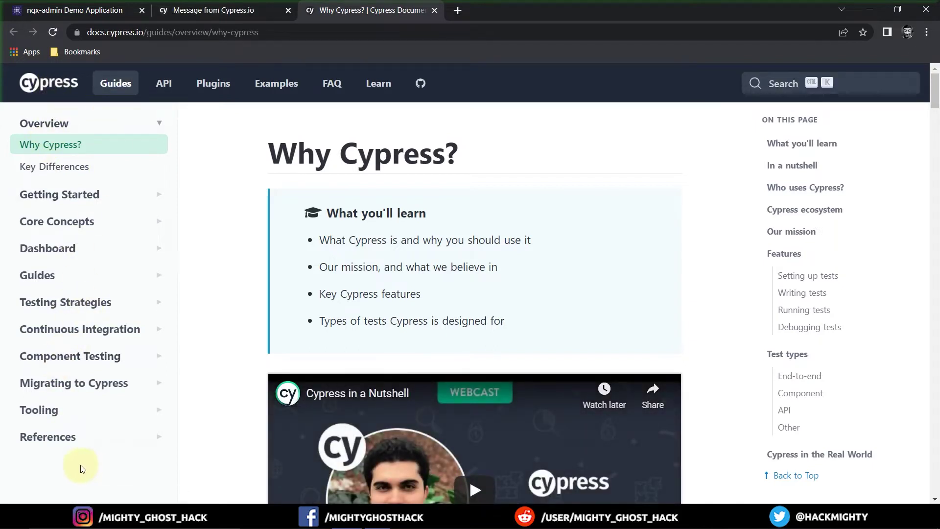
click(46, 440)
scroll(46, 440, down, 4)
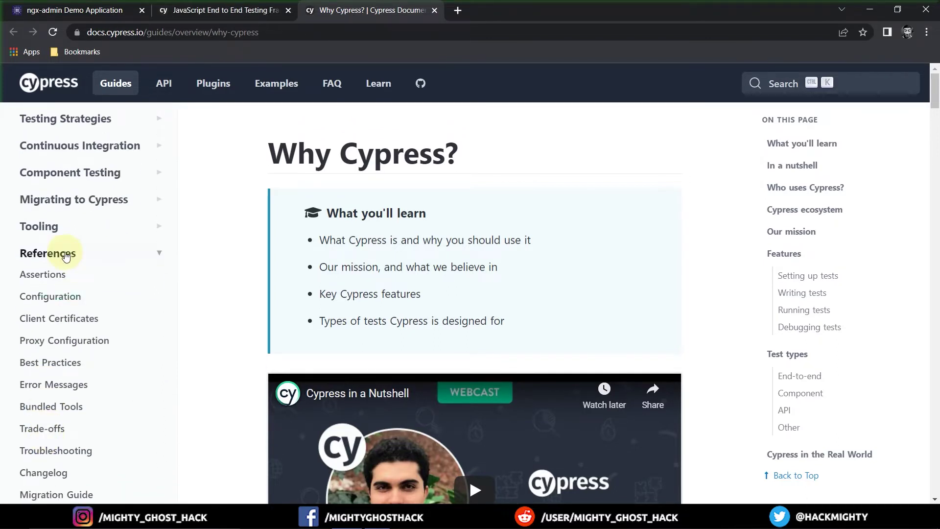
scroll(64, 252, down, 1)
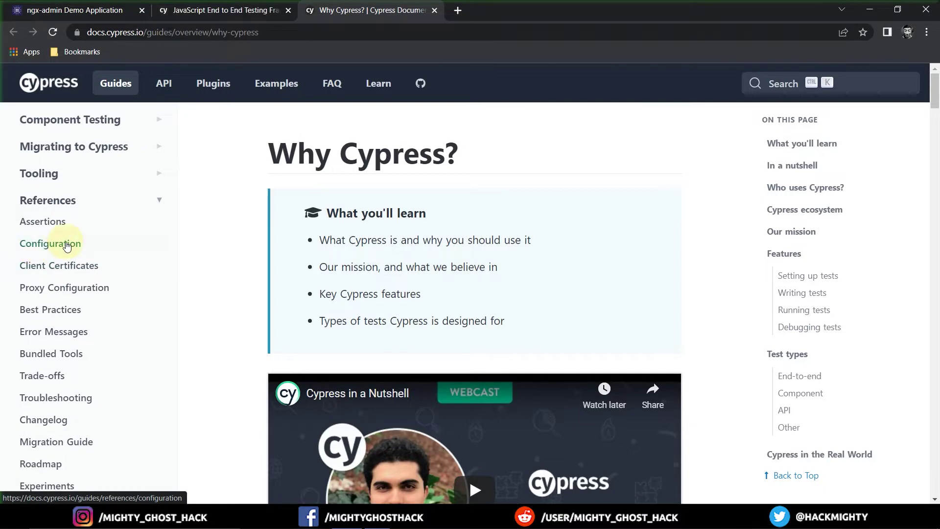
click(33, 247)
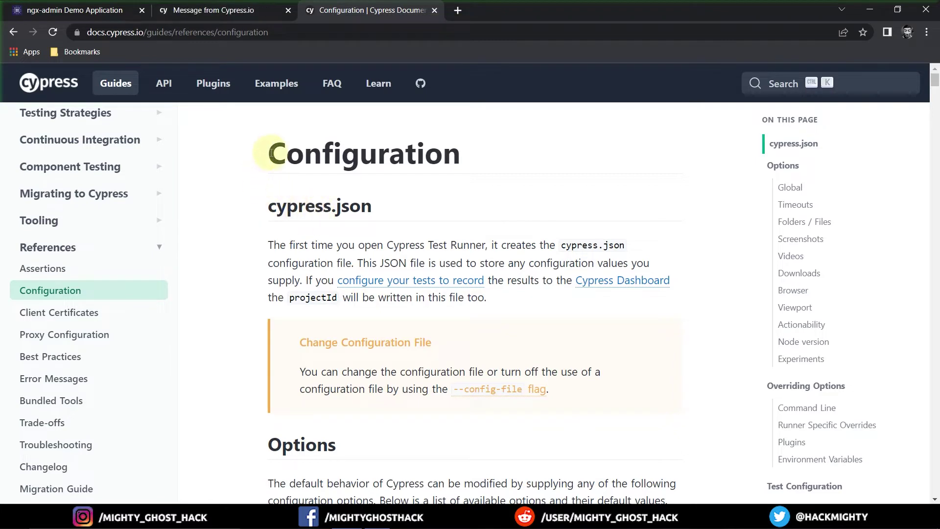
Examine the Configuration page, covering the cypress.json section, the Global options table and the Timeouts section
drag(279, 157, 464, 195)
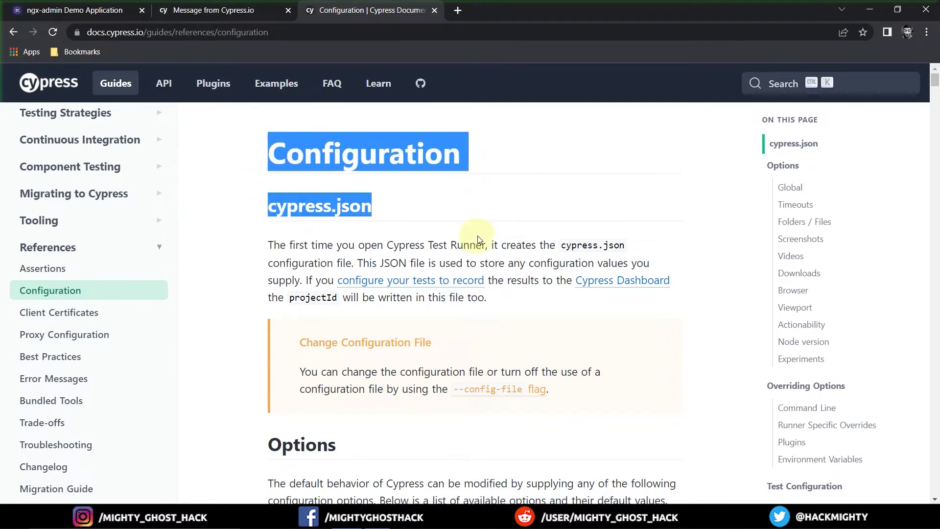
scroll(476, 236, down, 3)
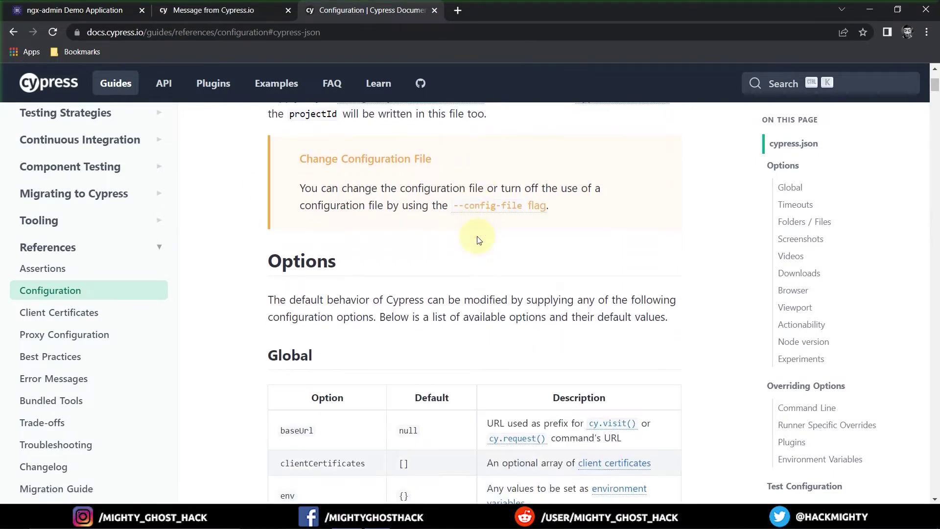
scroll(477, 235, down, 5)
scroll(478, 240, down, 8)
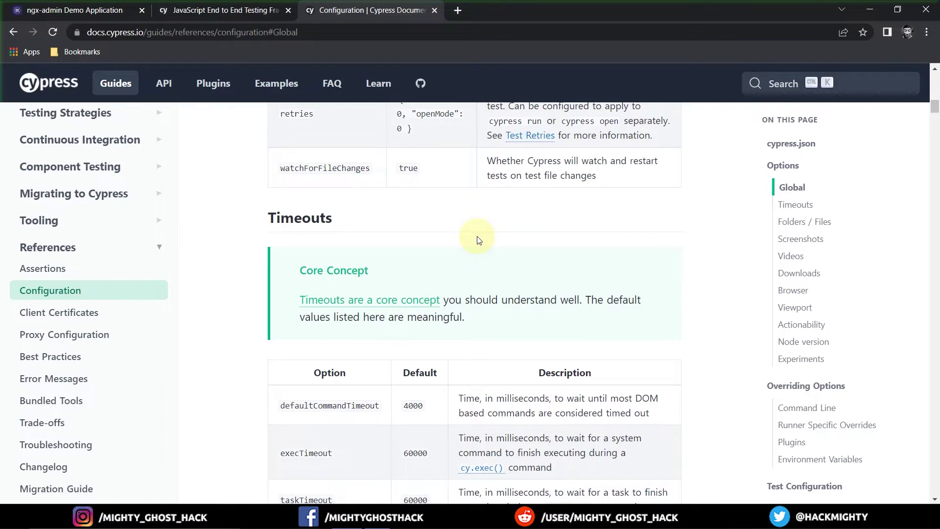
scroll(521, 289, up, 6)
scroll(517, 281, up, 11)
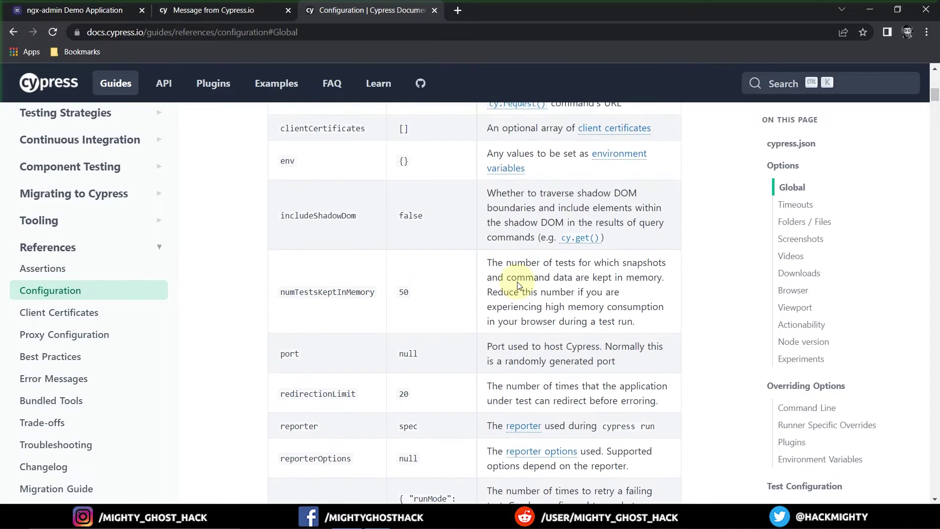
scroll(518, 285, up, 2)
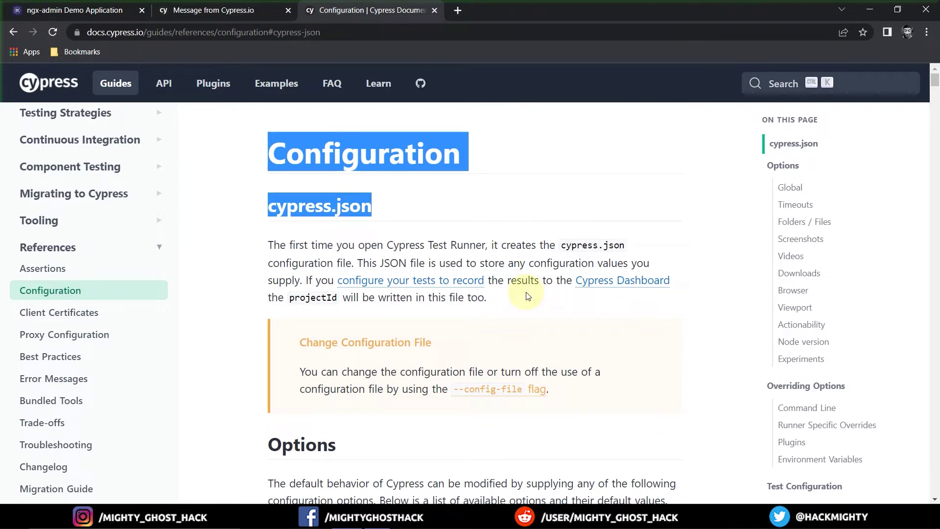
scroll(621, 324, down, 1)
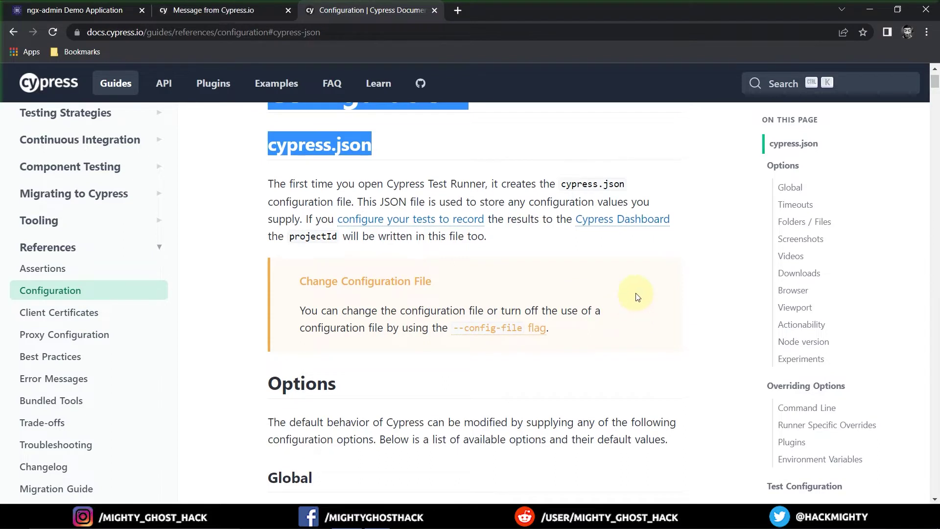
scroll(637, 297, down, 1)
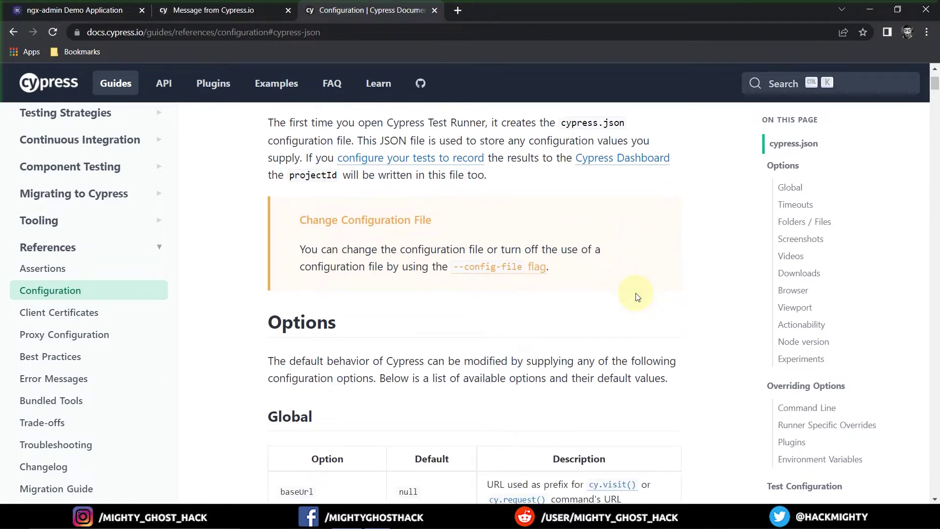
scroll(638, 297, down, 2)
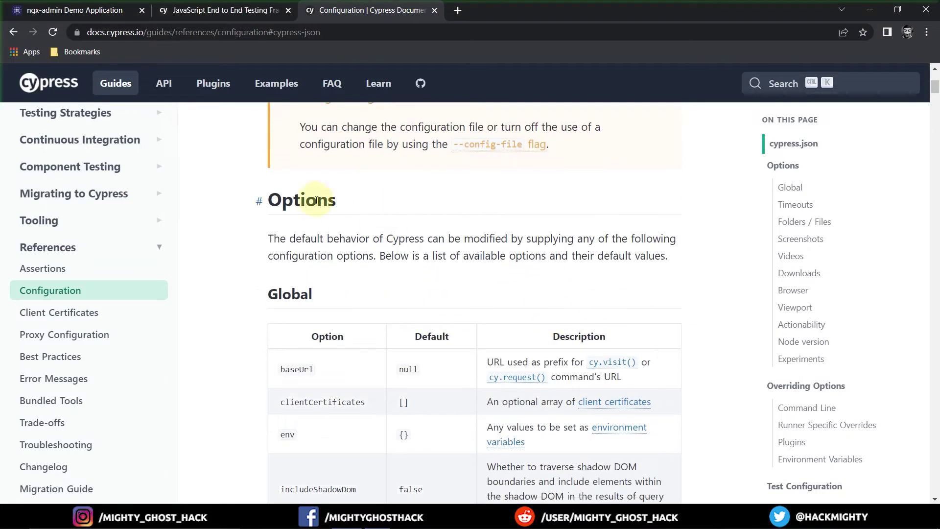
scroll(350, 230, down, 2)
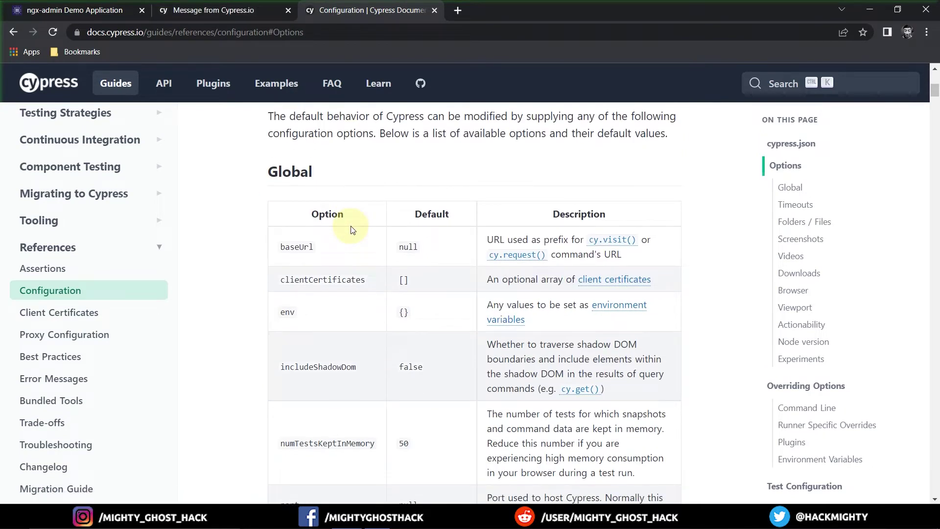
Copy the baseUrl option name from the Global options table
double_click(300, 247)
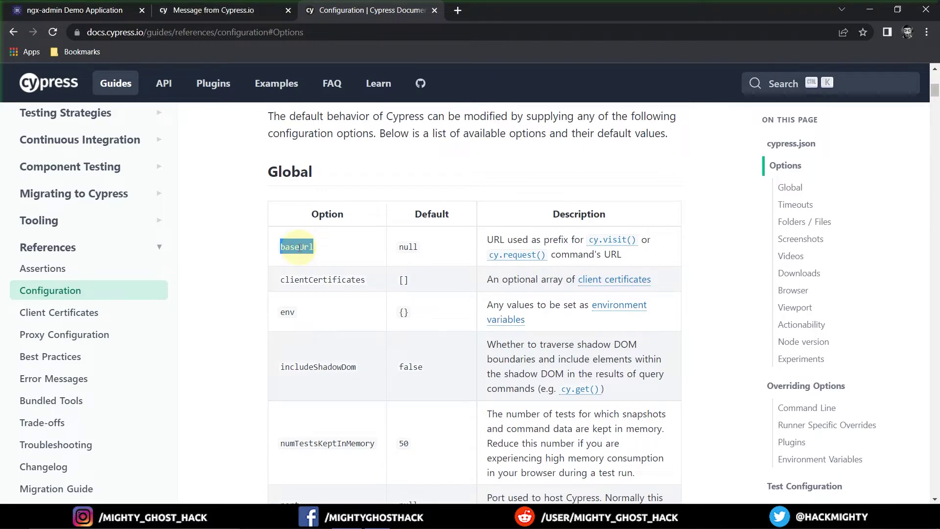
right_click(299, 247)
click(318, 256)
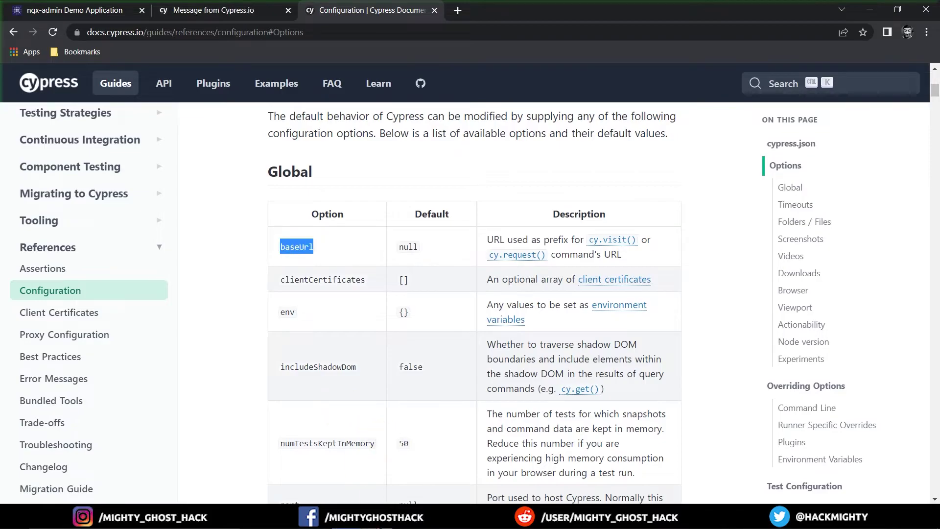
Switch to Visual Studio Code and add a "baseUrl" entry with an empty string value inside the braces of cypress.json
key(alt+Tab)
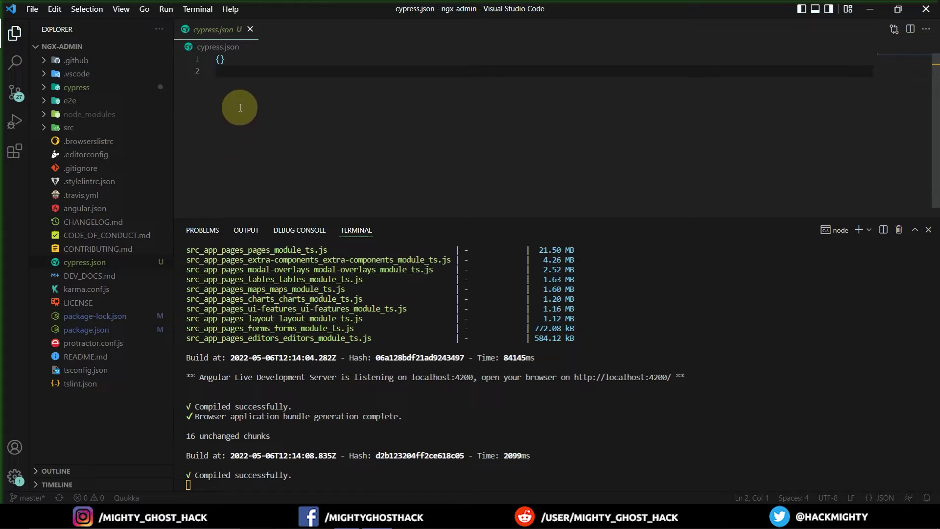
click(220, 60)
key(Return)
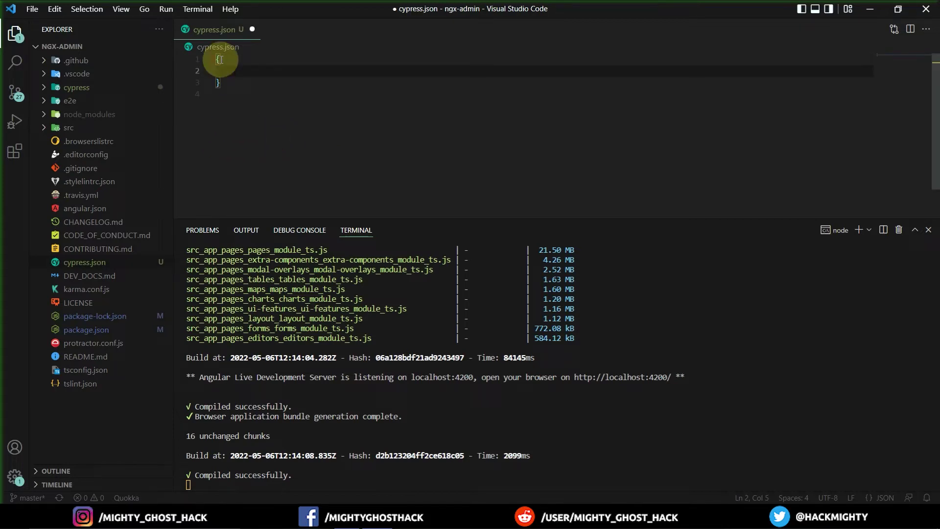
text("baseUrl" : "")
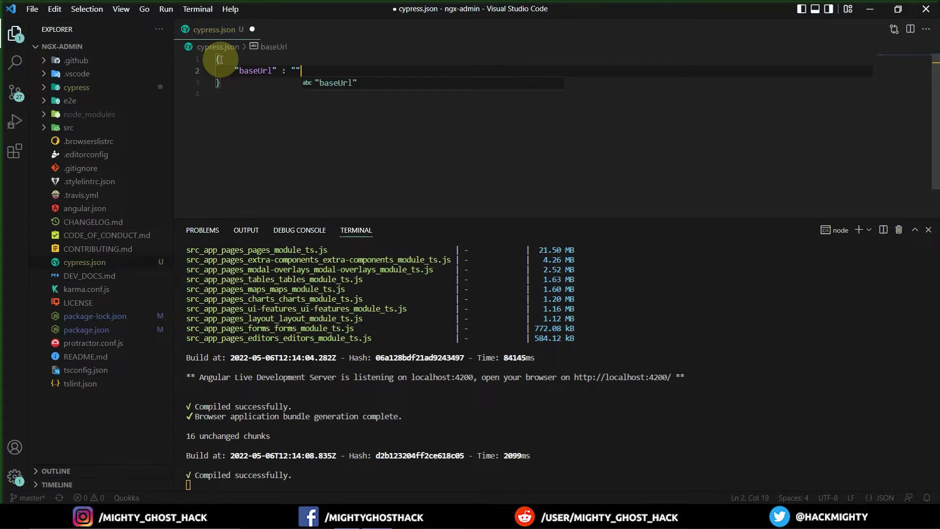
shift+click(225, 70)
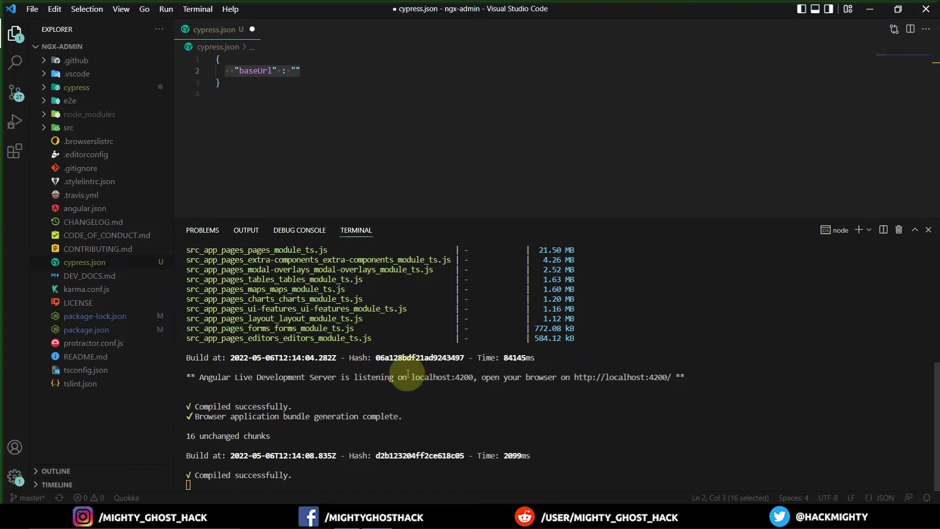
click(293, 72)
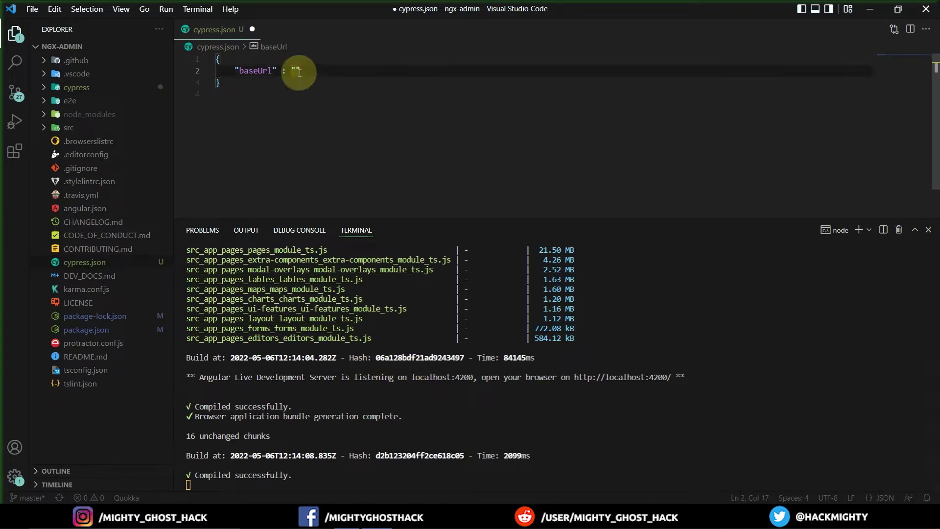
key(Right)
Switch to the browser and copy the localhost:4200 part of the ngx-admin demo application's address
key(alt+Tab)
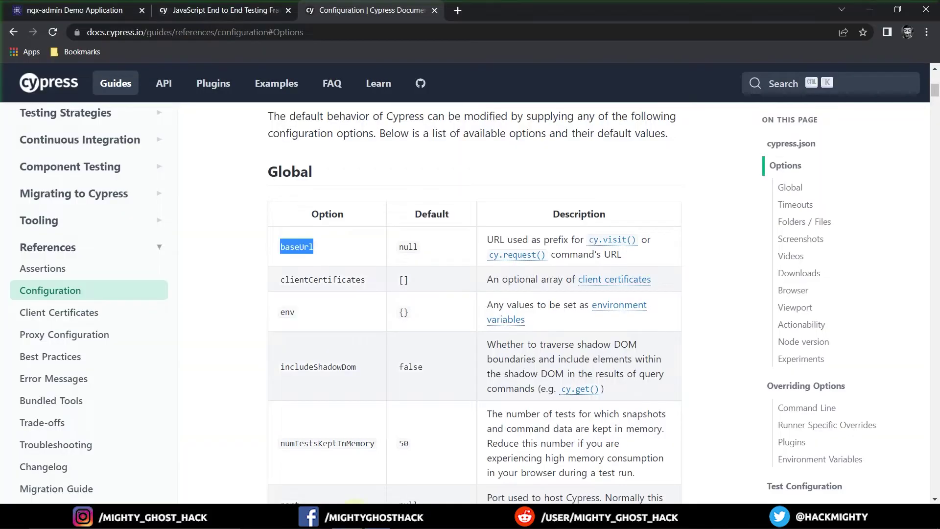
click(123, 11)
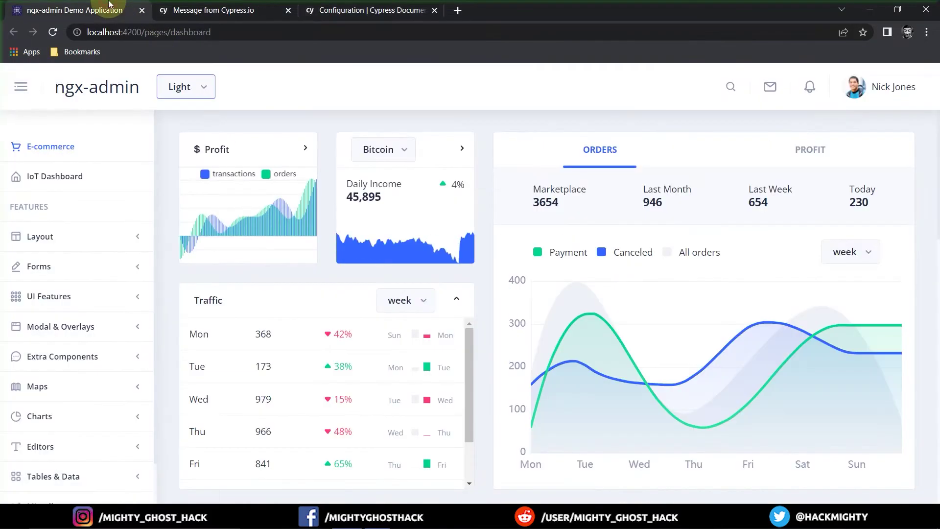
double_click(132, 32)
drag(96, 35, 75, 29)
key(ctrl+c)
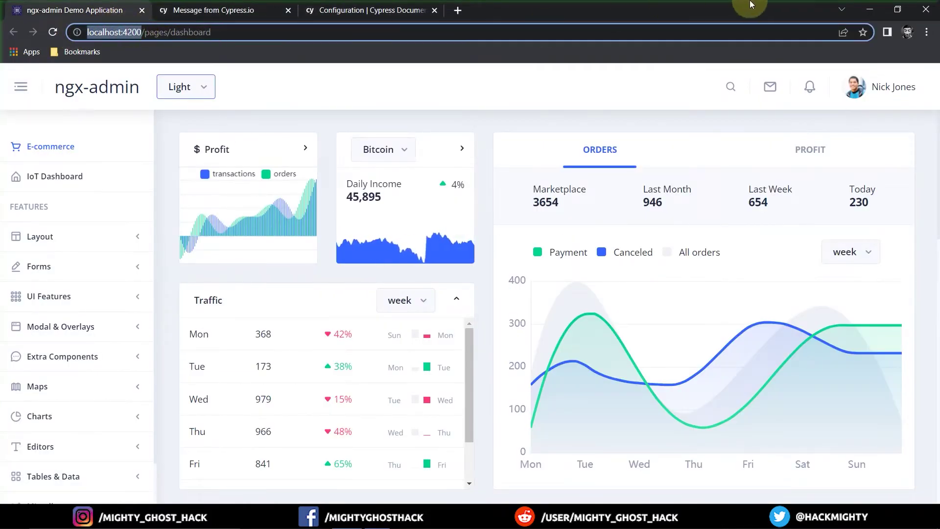
click(869, 8)
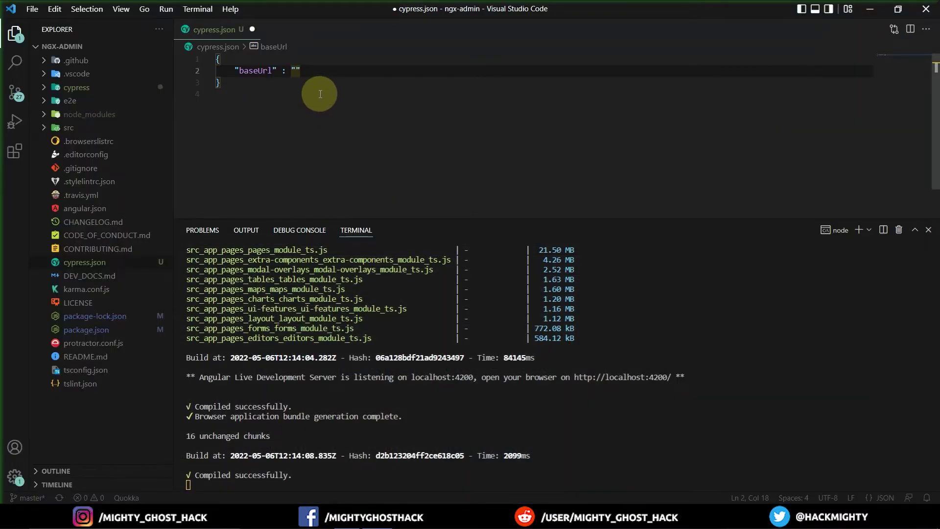
key(ctrl+v)
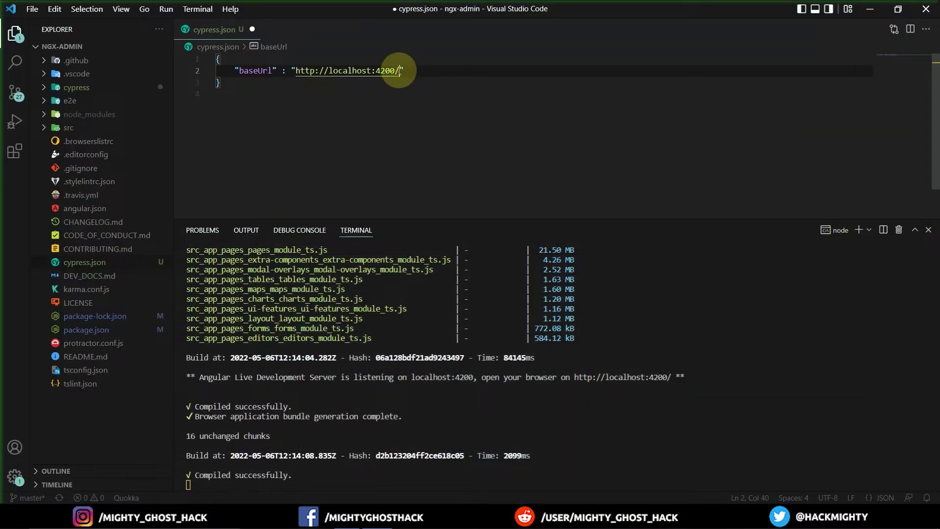
key(BackSpace)
click(321, 120)
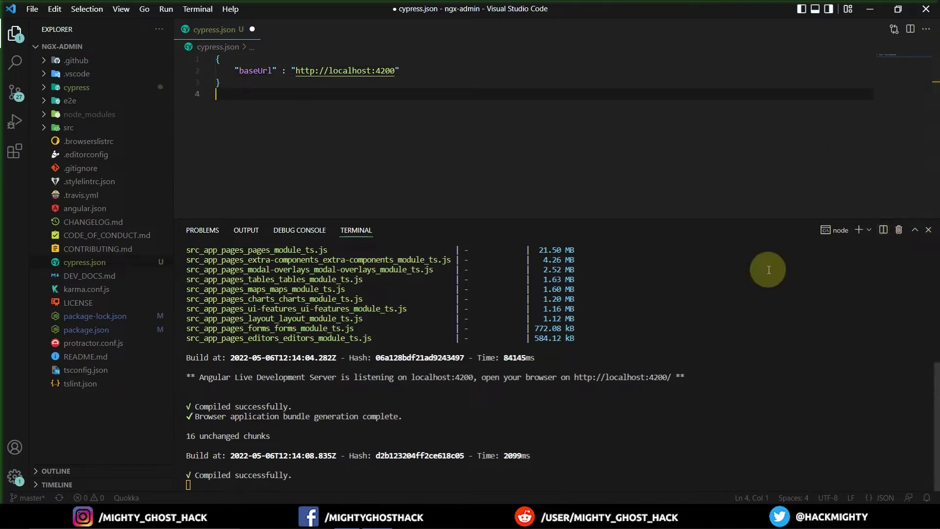
Split the terminal, widen the new pane and run npx cypress open in it
click(883, 229)
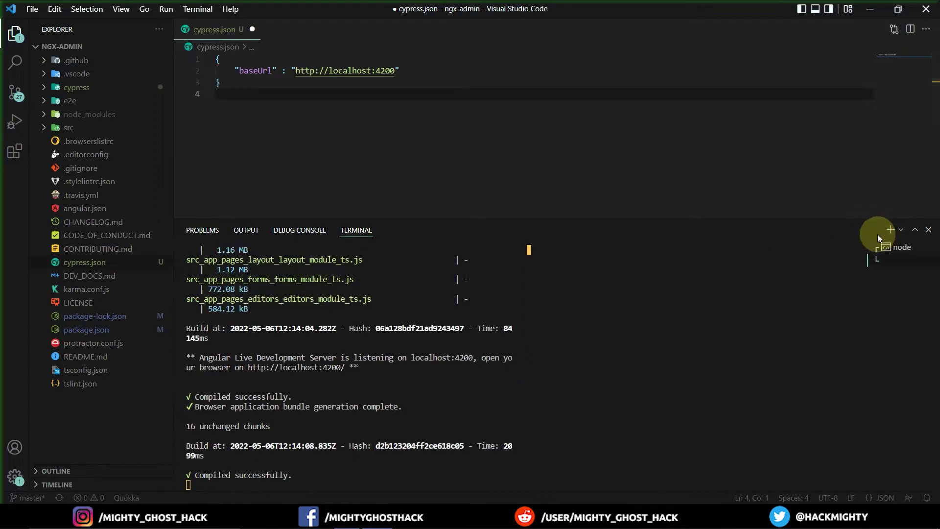
drag(521, 325, 386, 330)
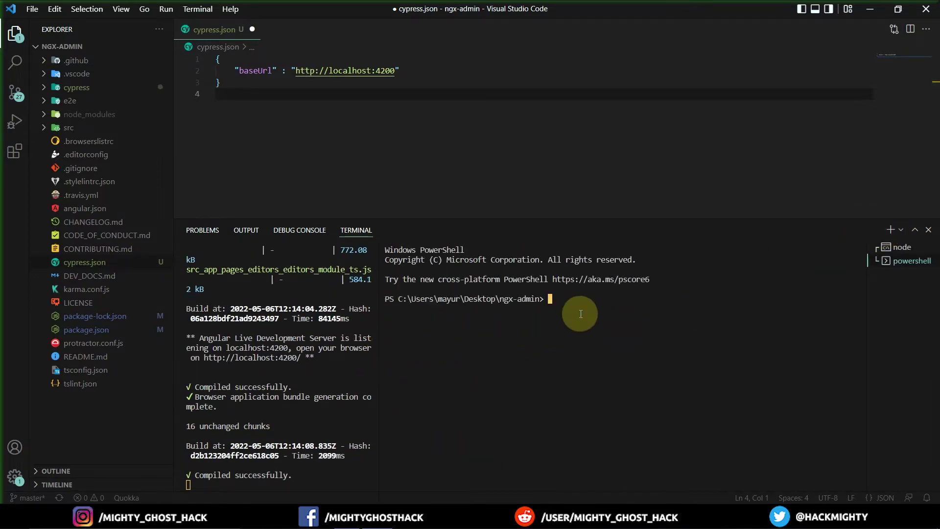
text(npx cypress open)
key(Return)
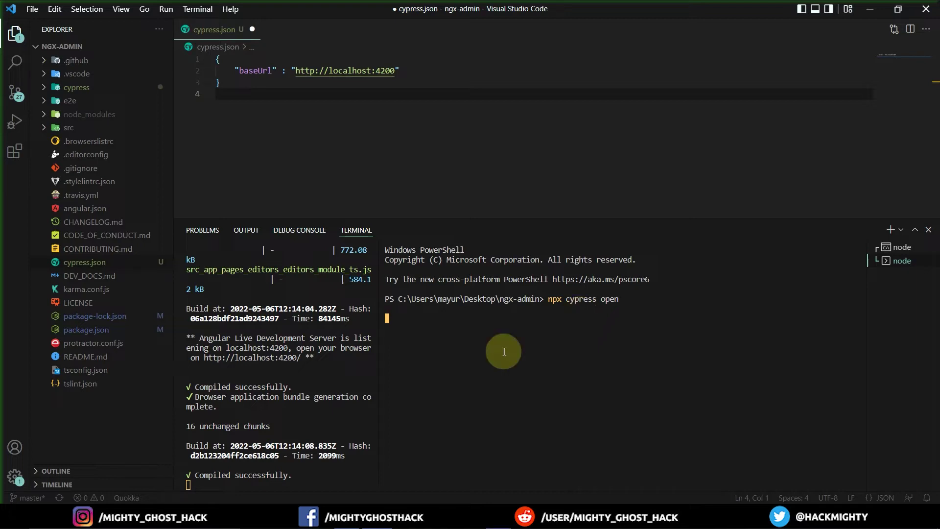
Switch to the Cypress test runner and run todo.spec.js from the 1-getting-started folder
click(490, 498)
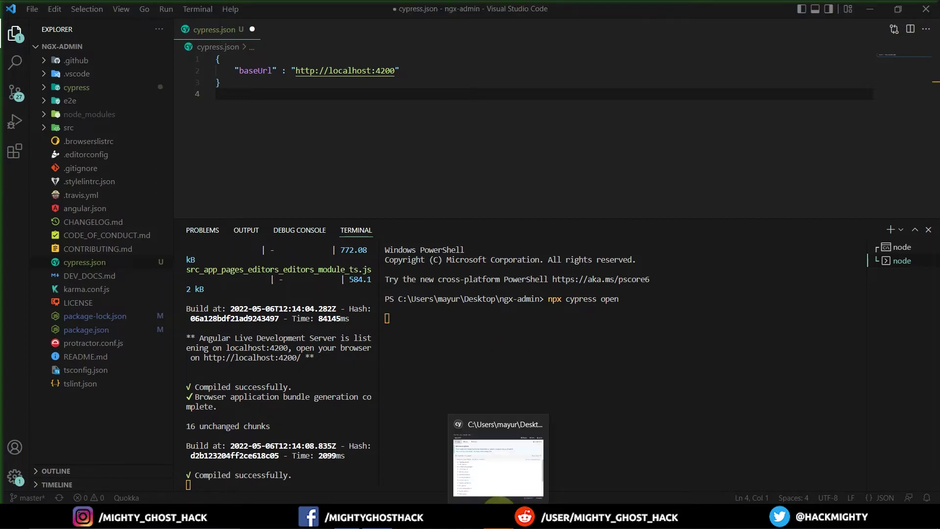
drag(447, 49, 414, 43)
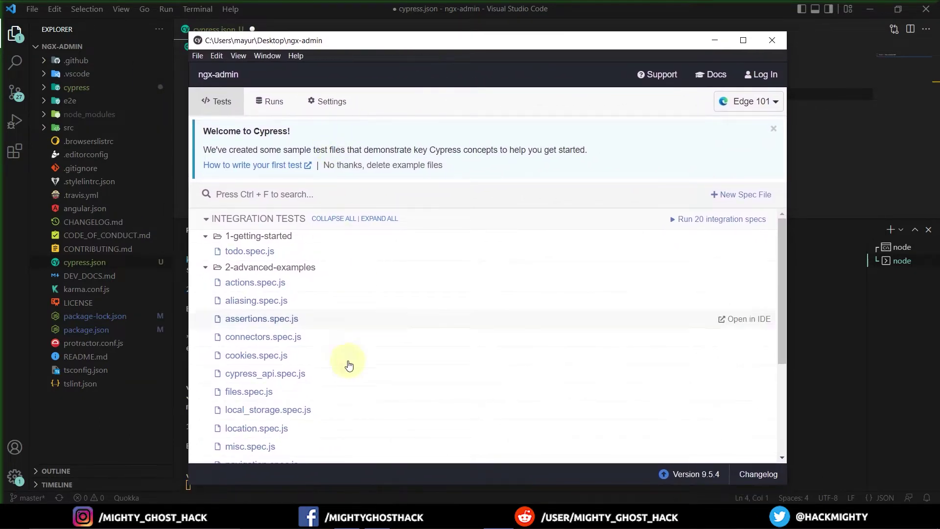
click(206, 236)
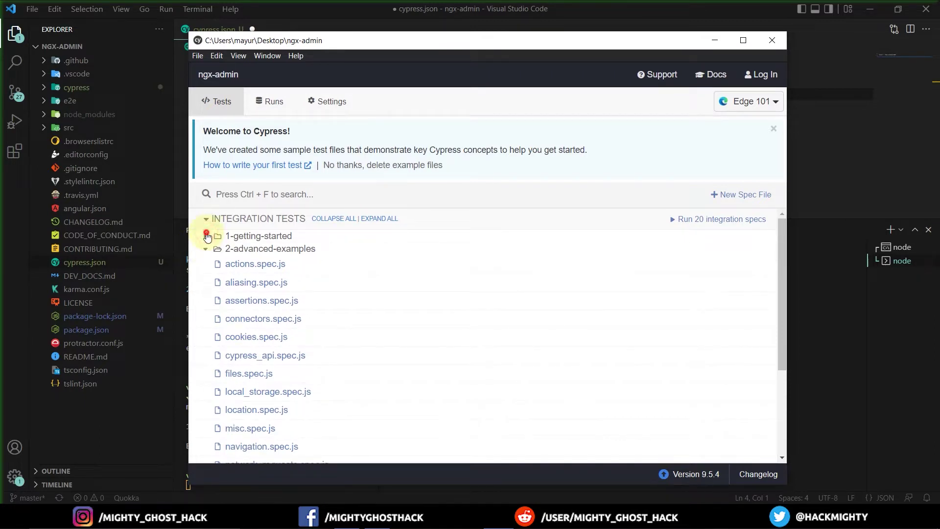
click(206, 236)
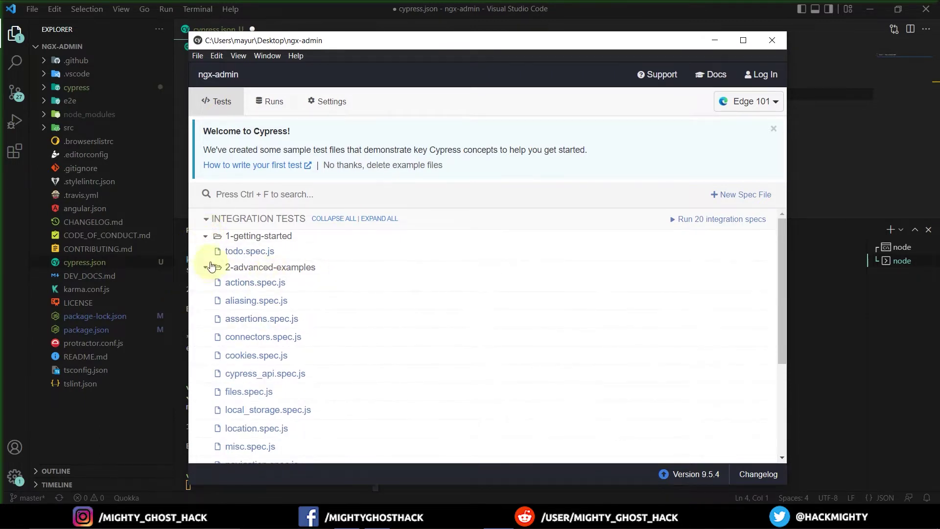
click(206, 268)
click(206, 267)
click(246, 253)
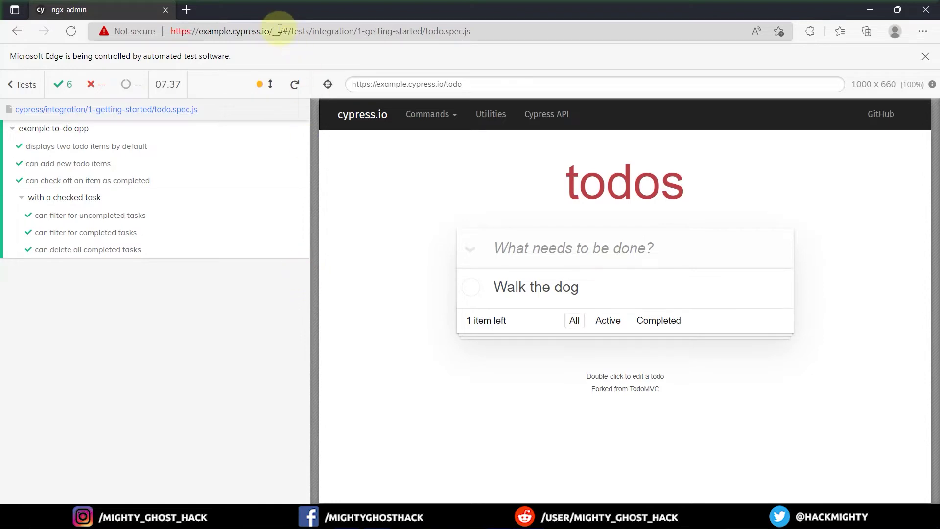
drag(211, 31, 445, 35)
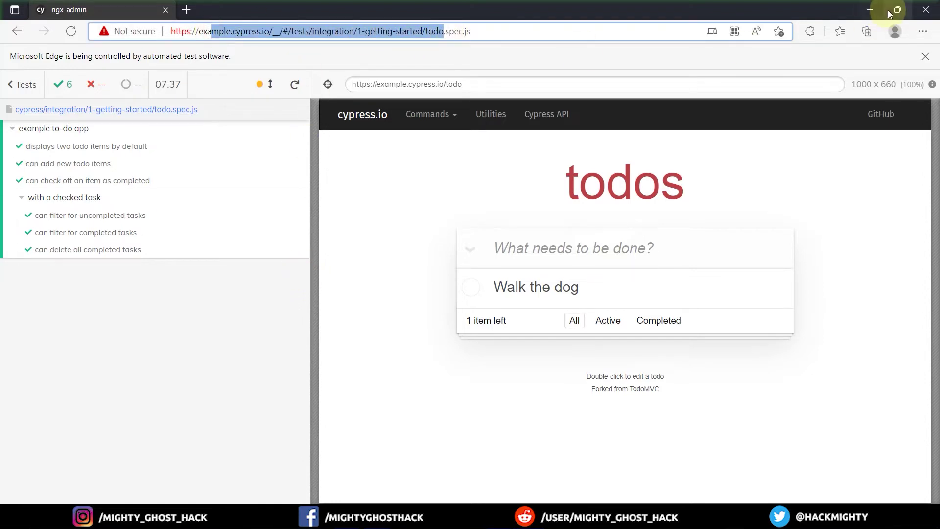
Return to Visual Studio Code, open todo.spec.js from cypress/integration/1-getting-started and enlarge the editor area above the terminal
click(869, 10)
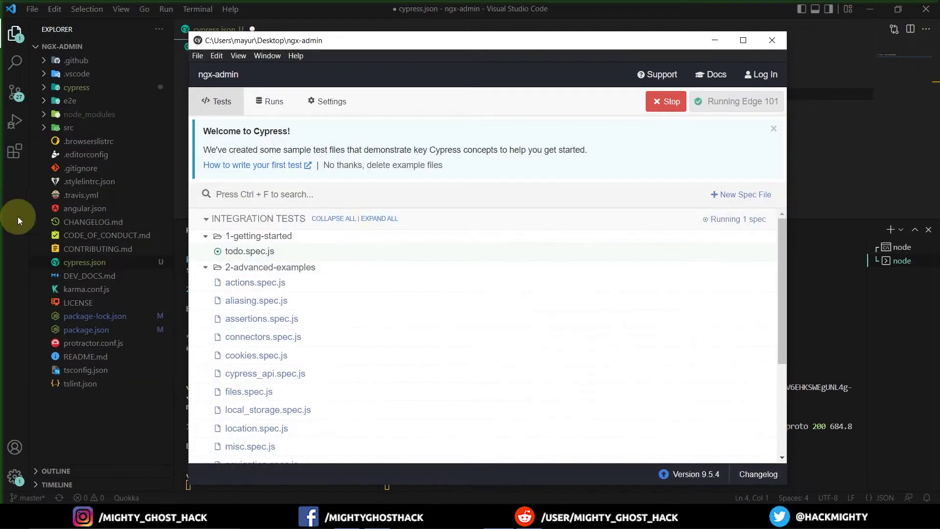
click(66, 87)
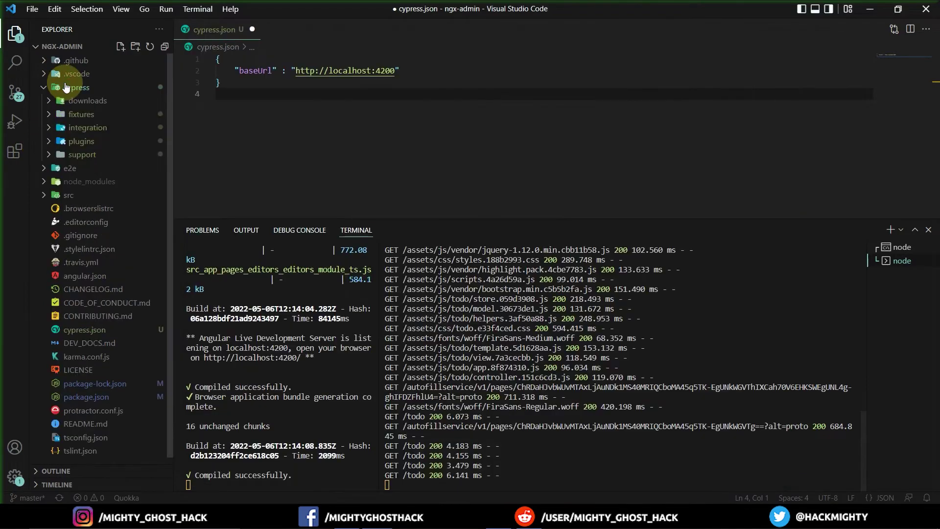
click(82, 128)
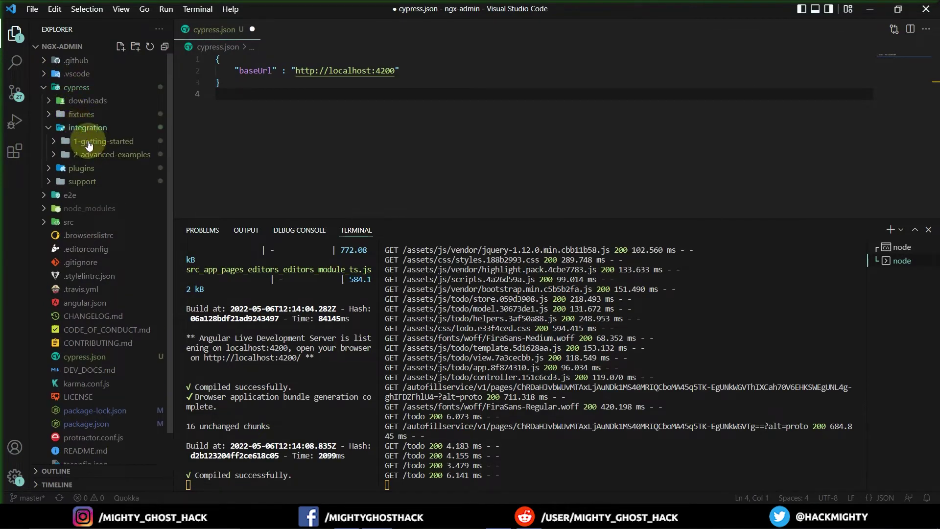
click(96, 142)
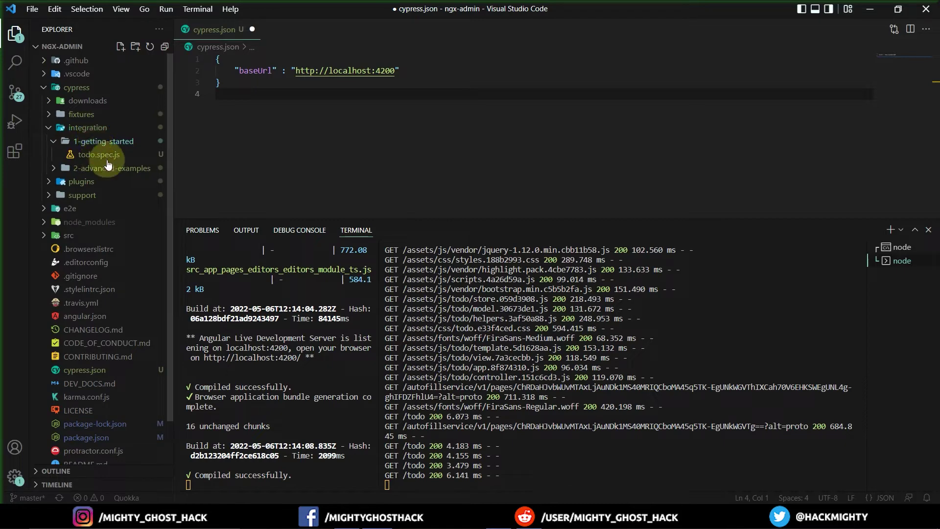
click(79, 155)
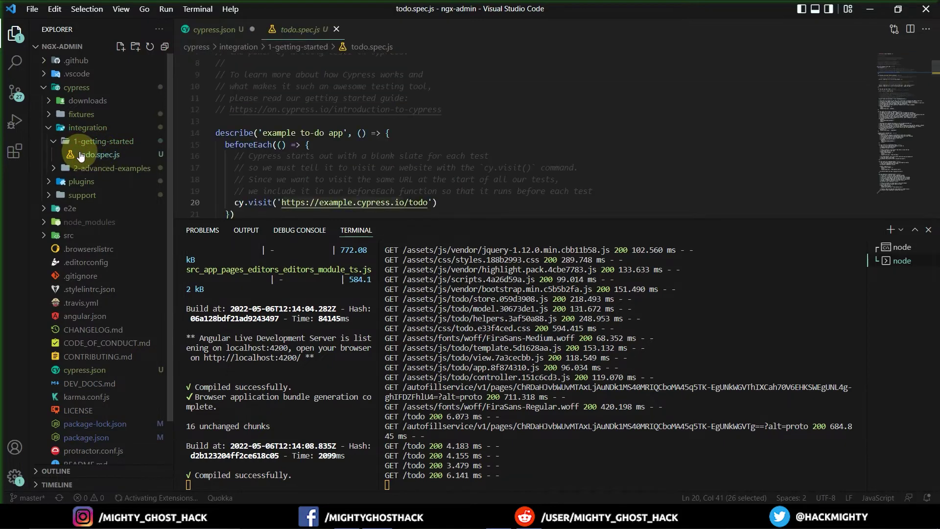
drag(496, 218, 483, 428)
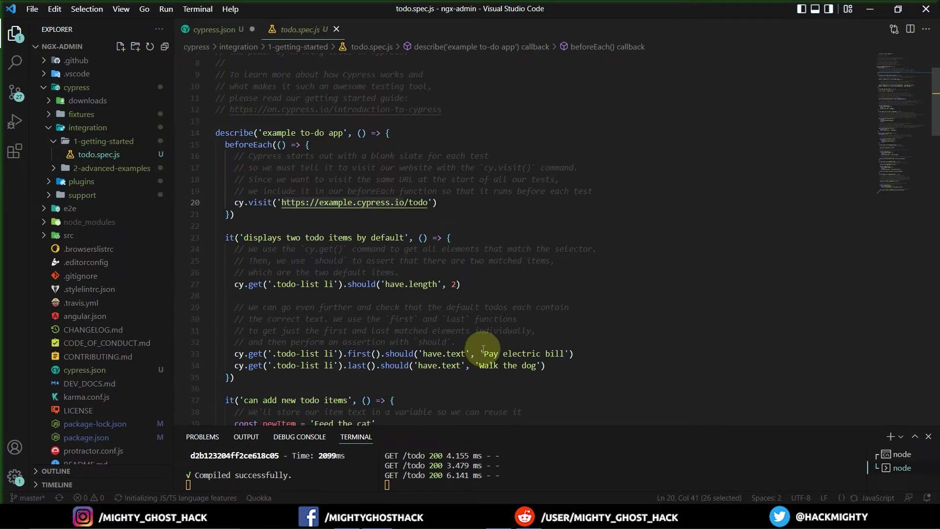
scroll(483, 349, up, 3)
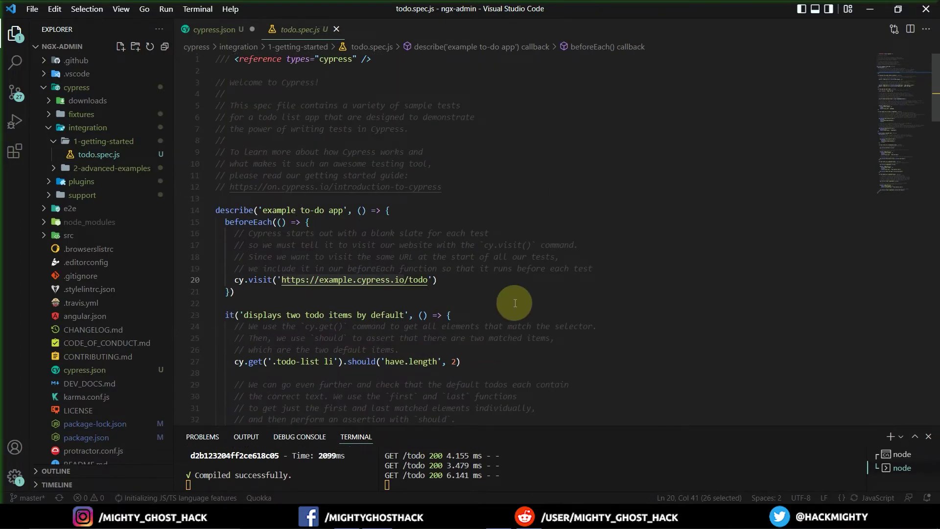
click(538, 176)
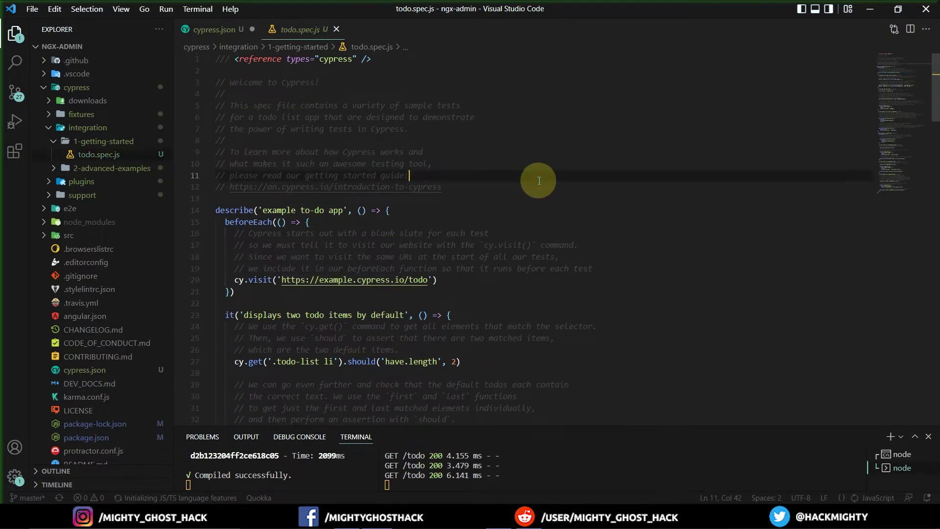
scroll(514, 252, down, 3)
mouse_move(233, 202)
mouse_down()
mouse_move(454, 199)
mouse_move(236, 203)
mouse_up()
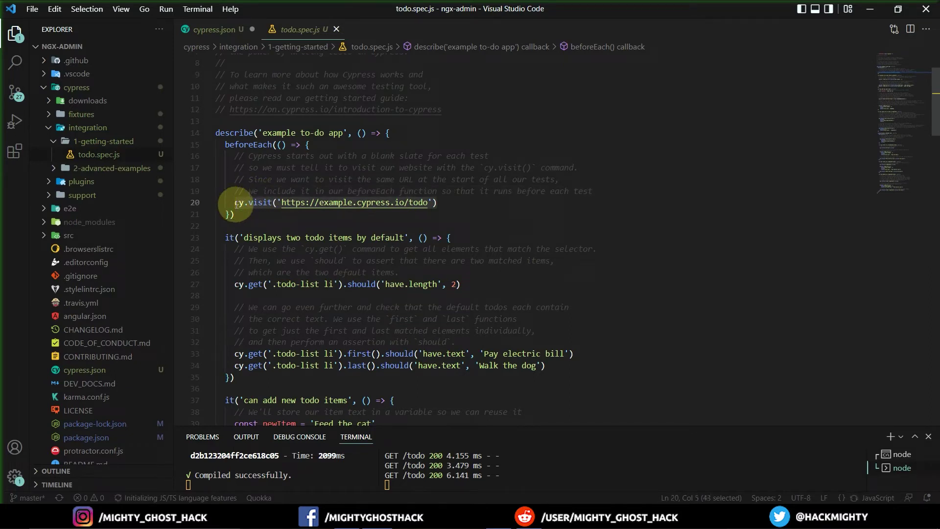
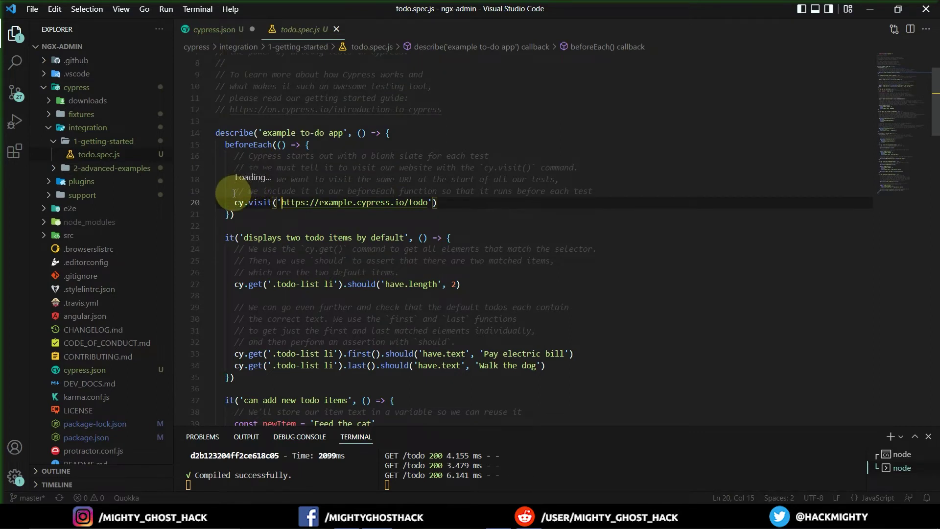
drag(279, 203, 404, 202)
key(ctrl+c)
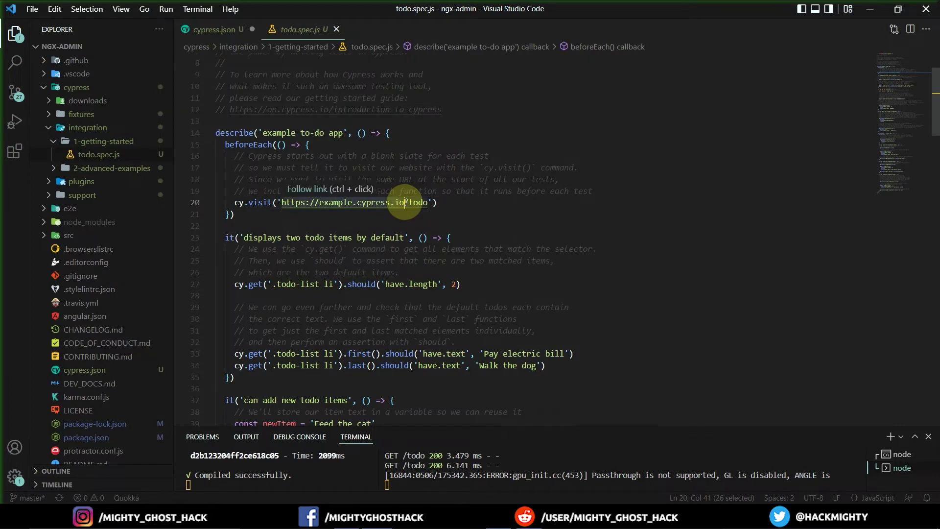
key(BackSpace)
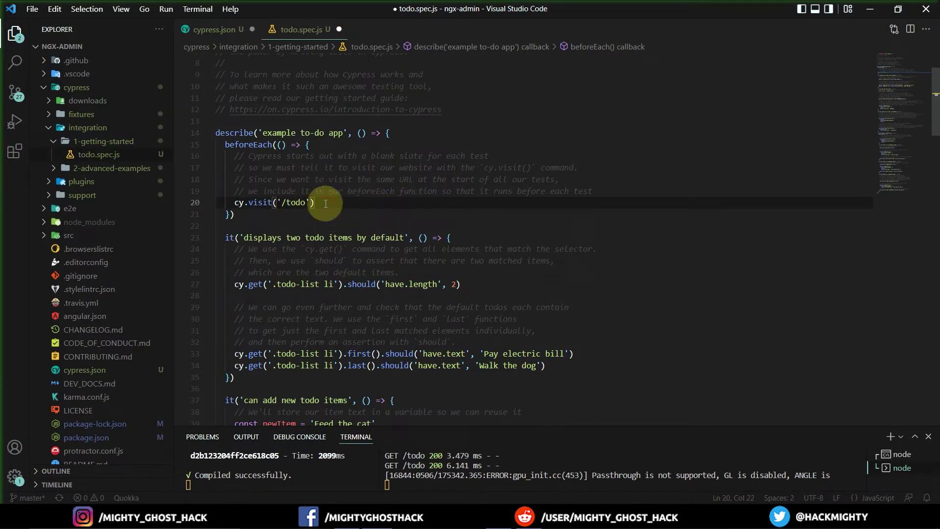
key(ctrl+s)
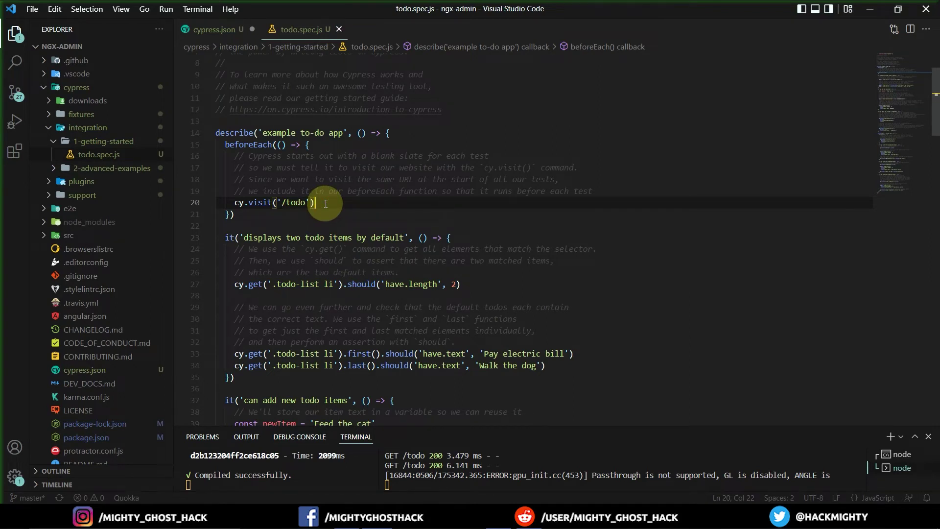
click(195, 29)
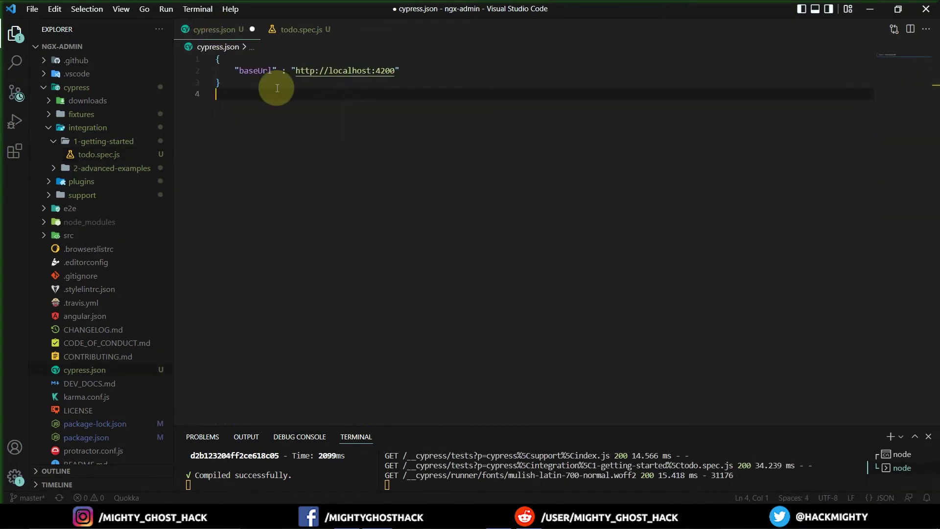
drag(296, 72, 390, 72)
key(ctrl+v)
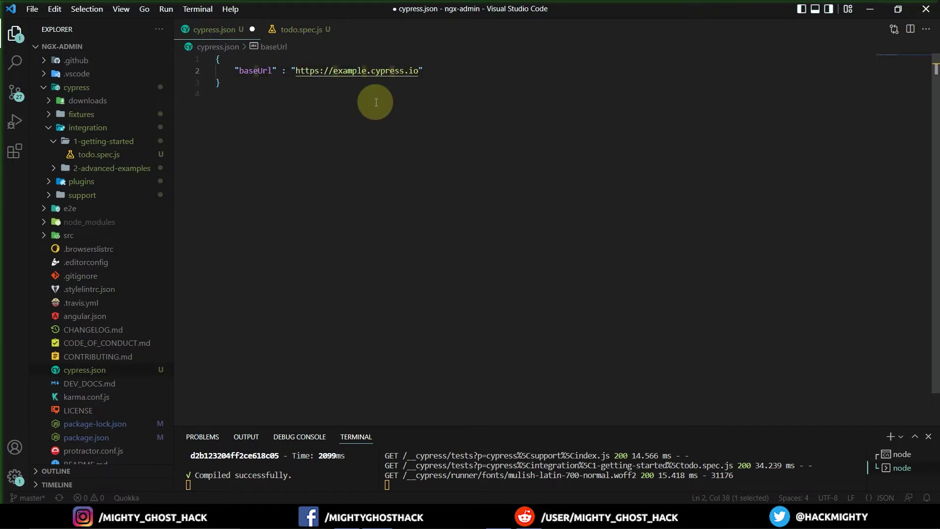
click(286, 28)
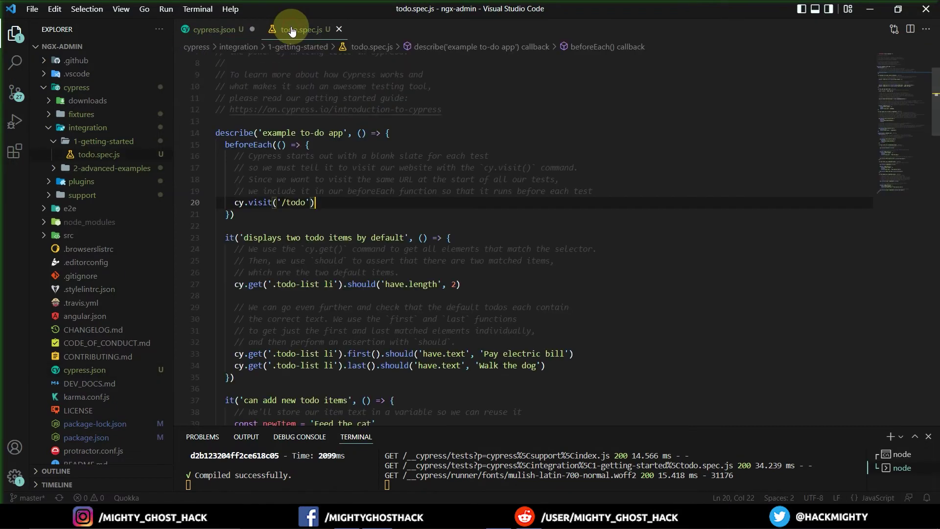
click(213, 31)
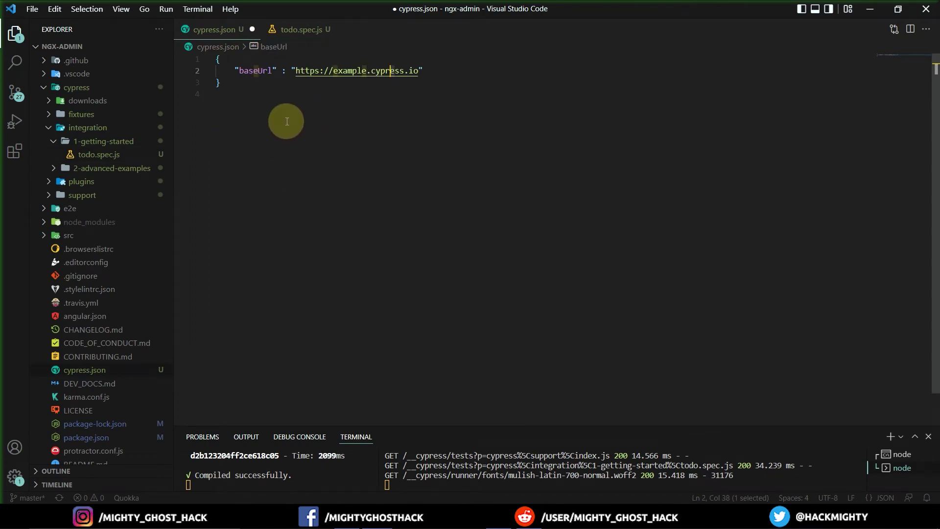
Switch to the Cypress test browser, review the todo.spec.js error, rerun all tests and close the browser
click(530, 519)
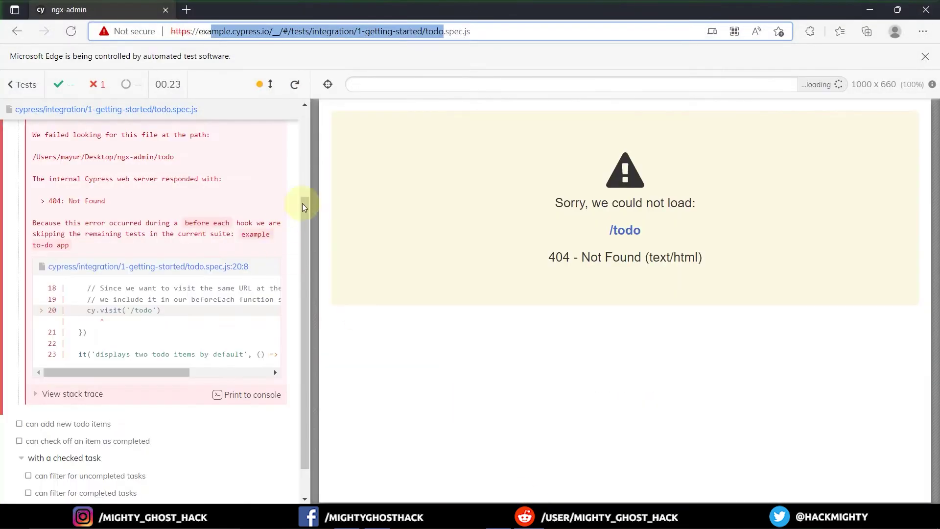
drag(303, 263, 302, 165)
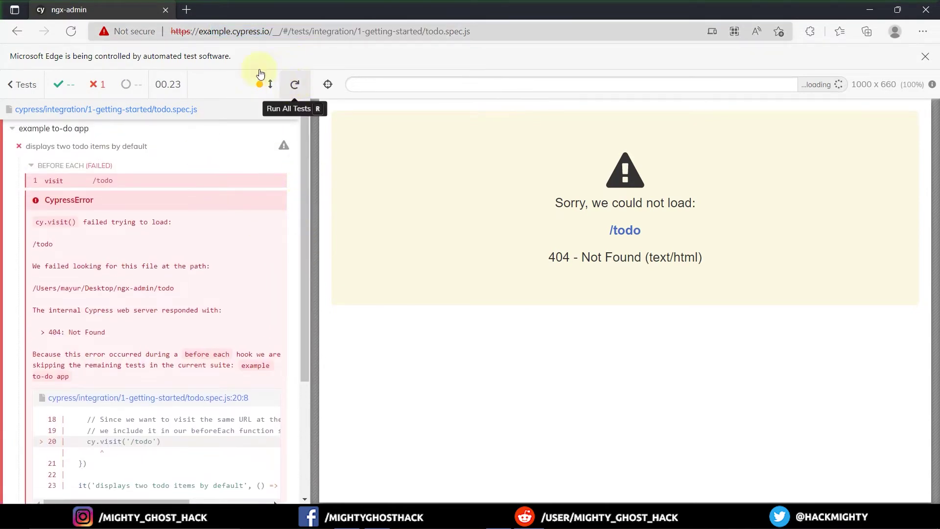
click(295, 84)
click(166, 10)
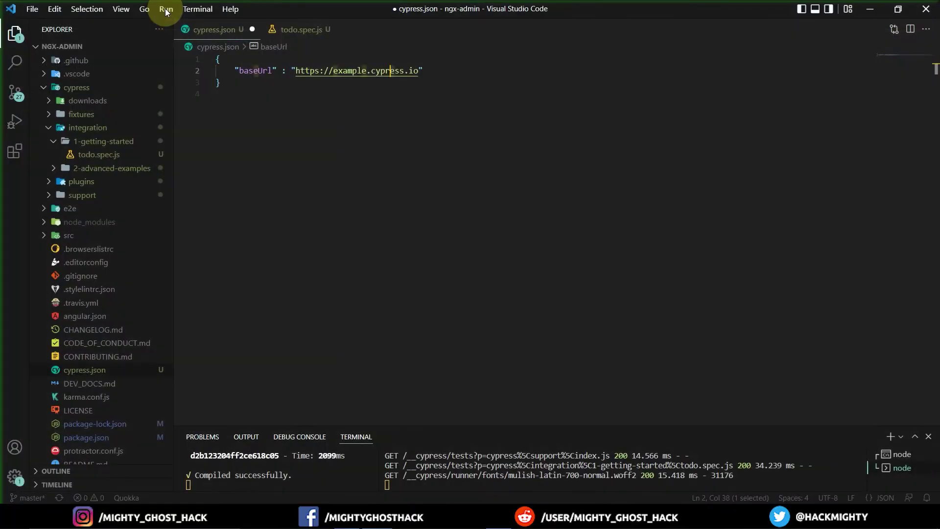
Switch to the Cypress test runner, run todo.spec.js again, check the host in the test browser's address and close that browser
click(514, 514)
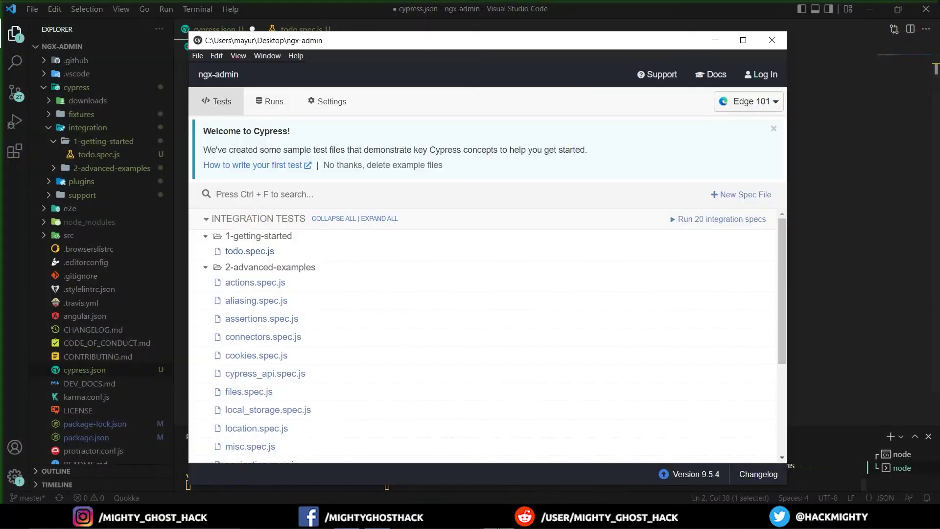
click(233, 255)
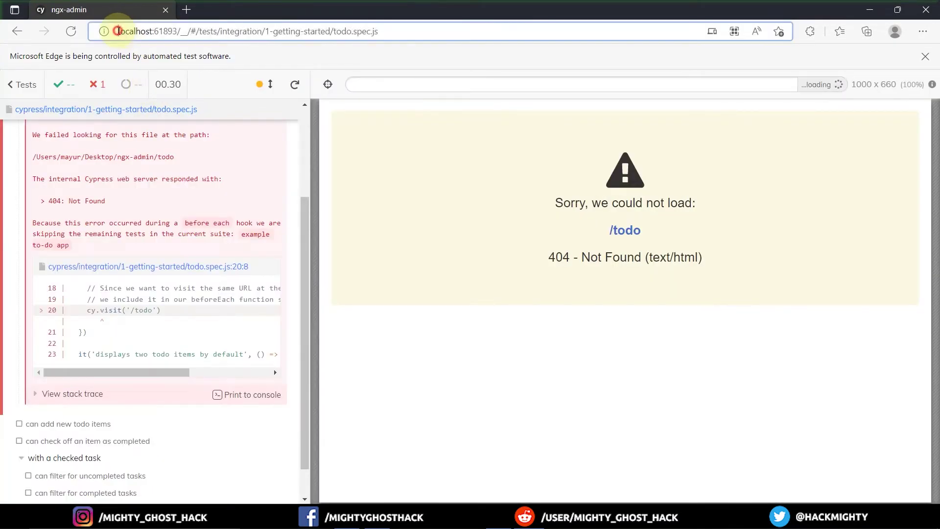
drag(118, 32, 177, 34)
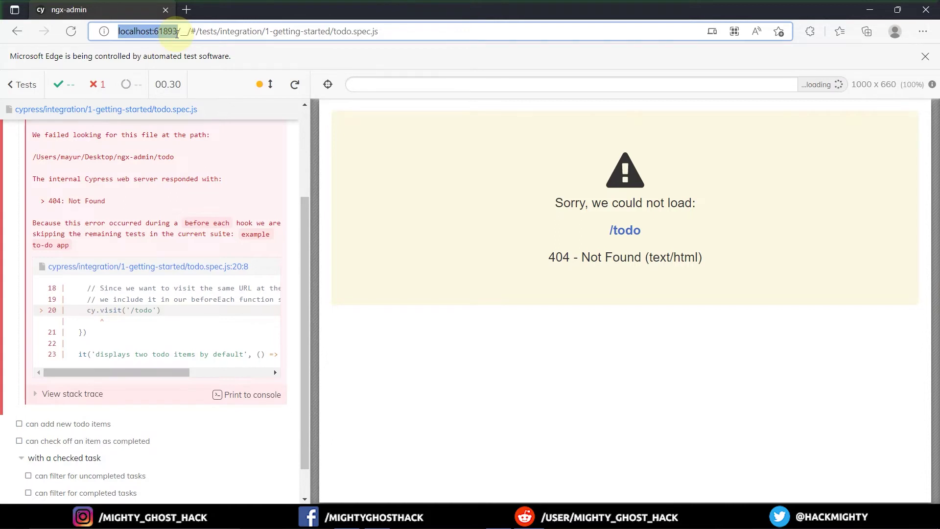
click(166, 10)
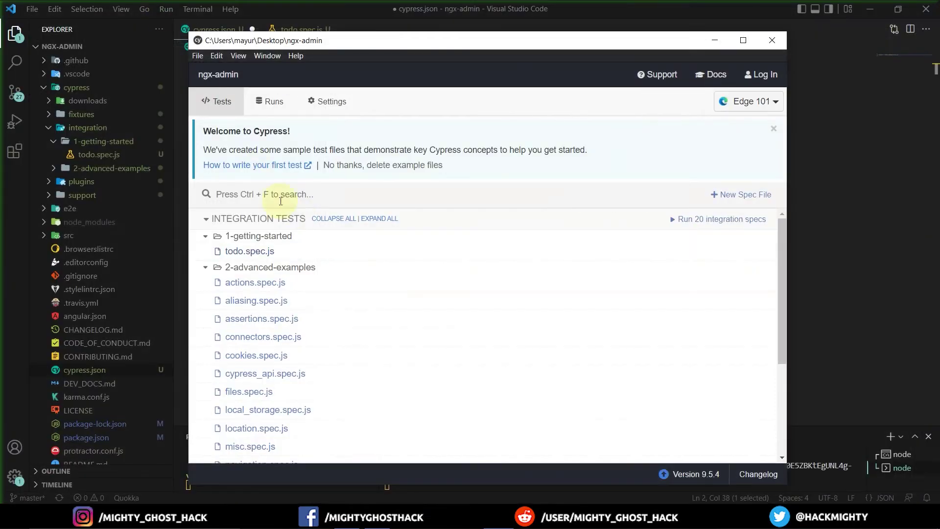
Save cypress.json in Visual Studio Code, then rerun todo.spec.js from the Cypress test runner, check its address and close the test browser
click(715, 41)
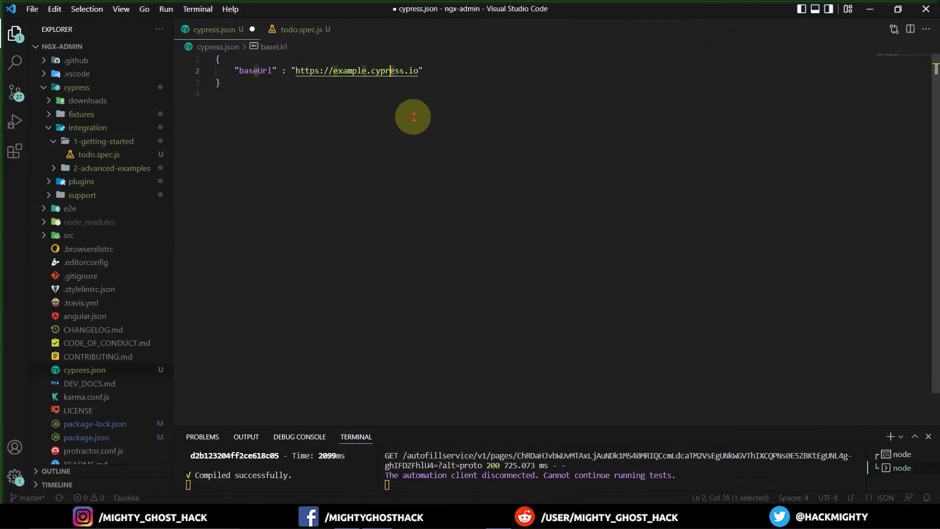
key(ctrl+s)
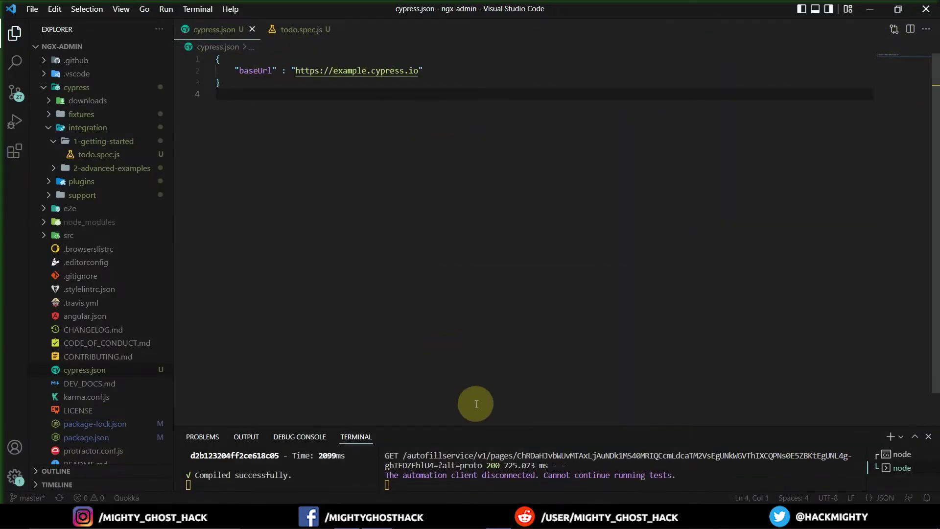
click(505, 500)
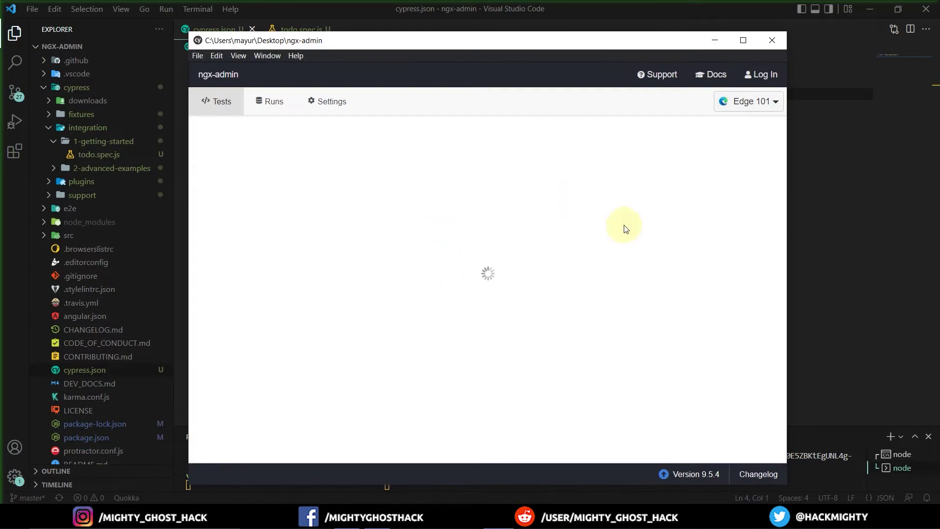
click(246, 189)
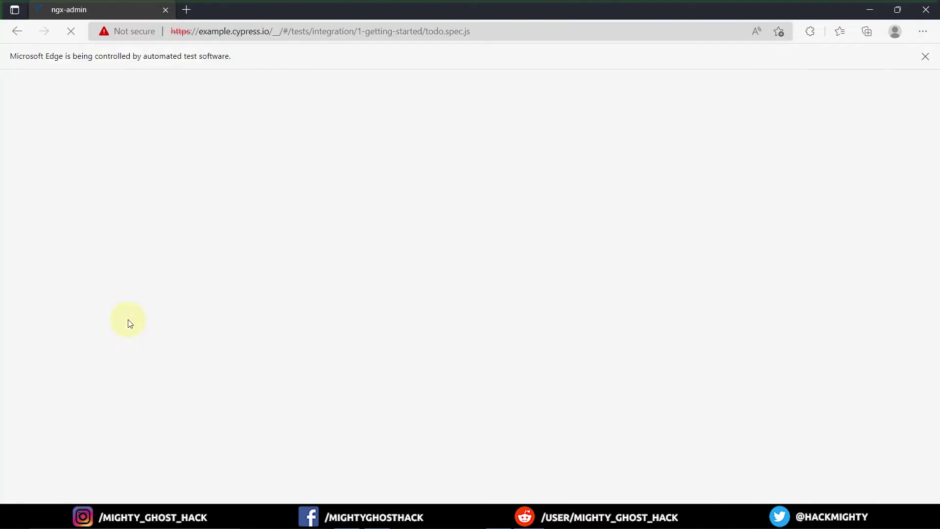
drag(181, 31, 390, 31)
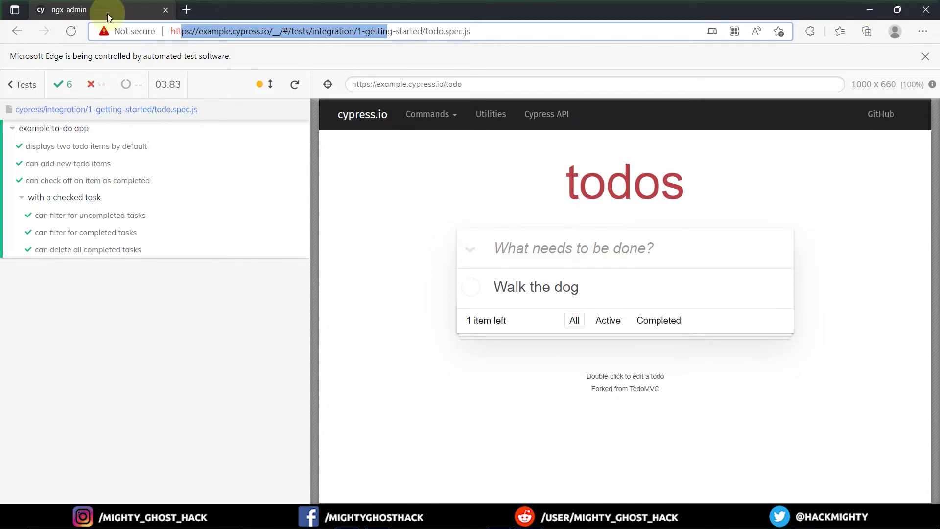
click(165, 10)
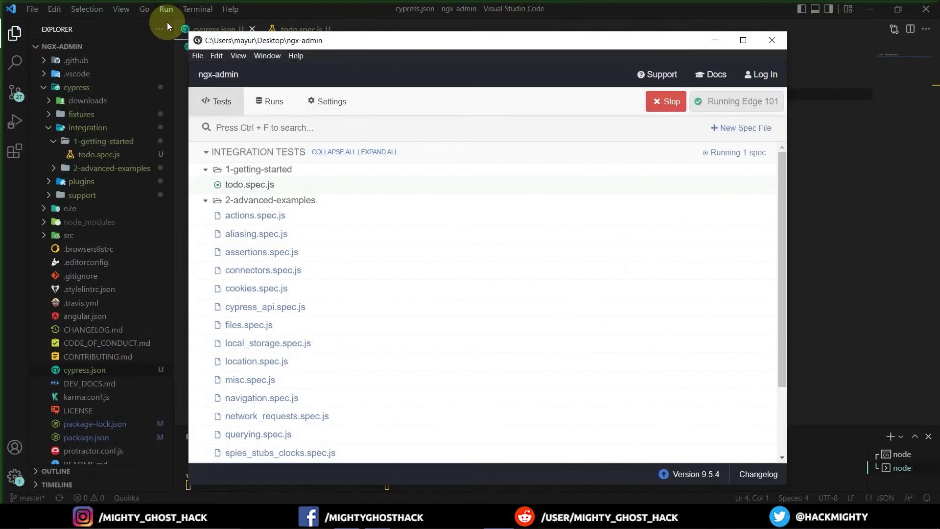
click(205, 170)
click(204, 182)
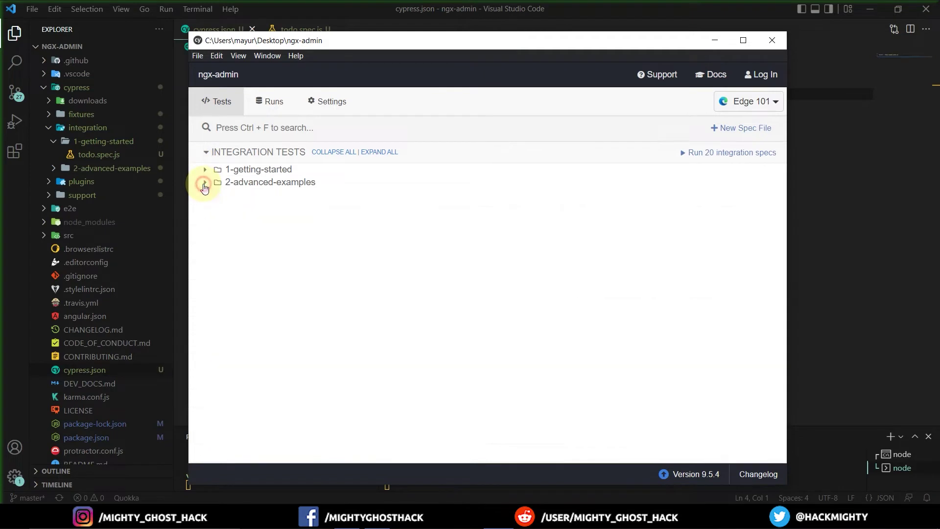
click(203, 184)
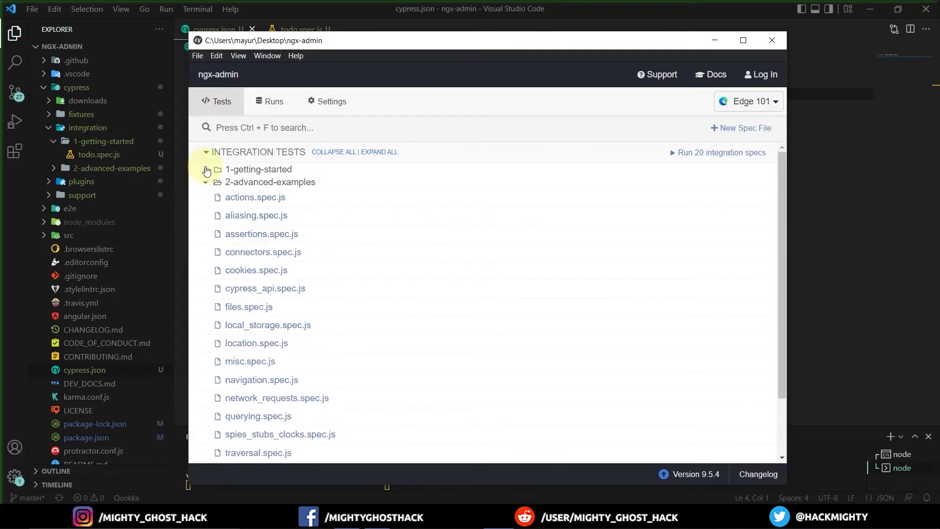
click(206, 170)
click(798, 247)
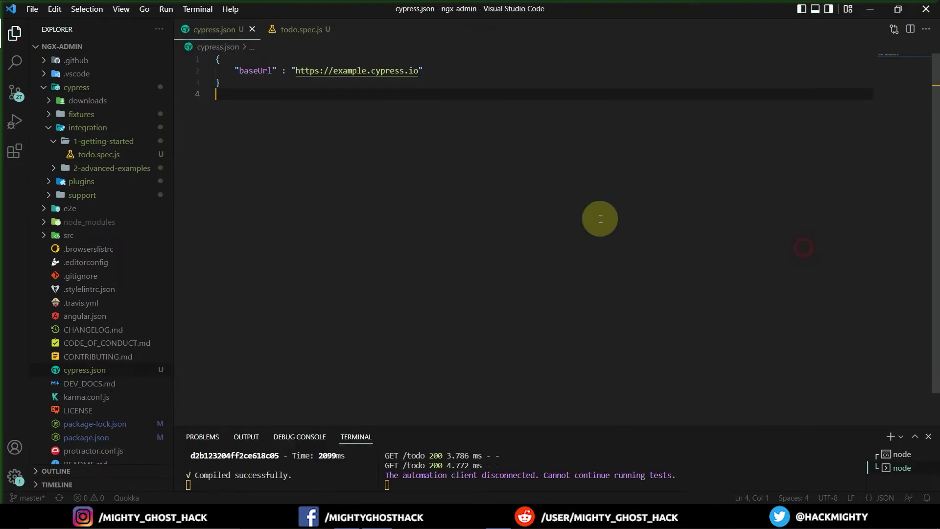
key(ctrl+z)
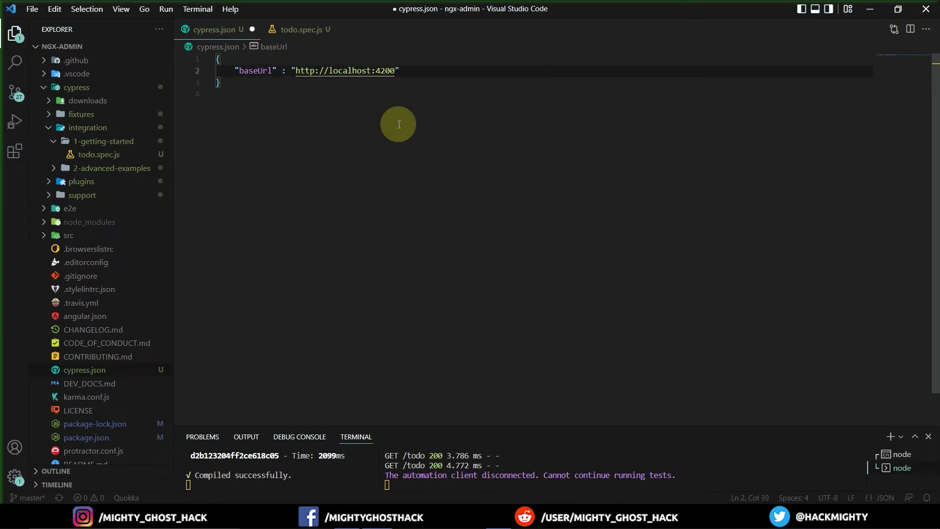
key(ctrl+s)
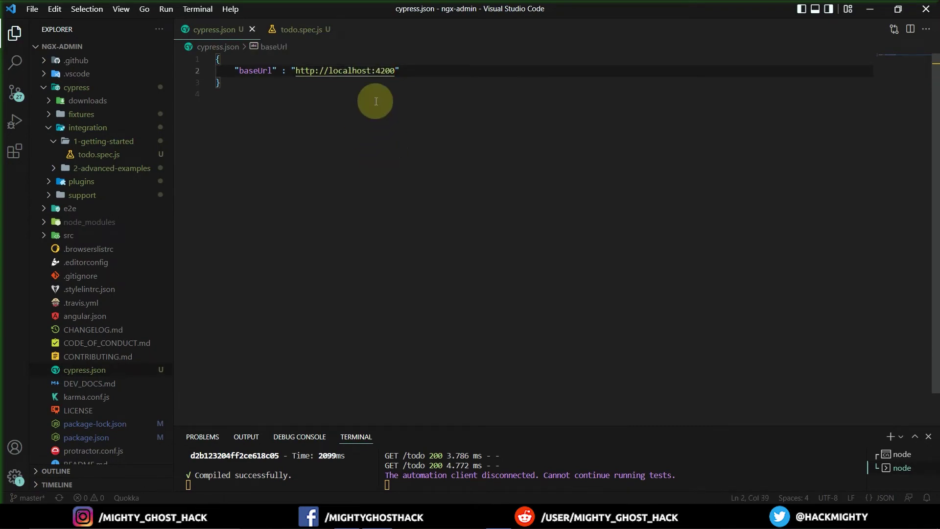
Switch to the Cypress test runner, collapse the 1-getting-started and 2-advanced-examples folders, and minimize the runner window
mouse_move(497, 518)
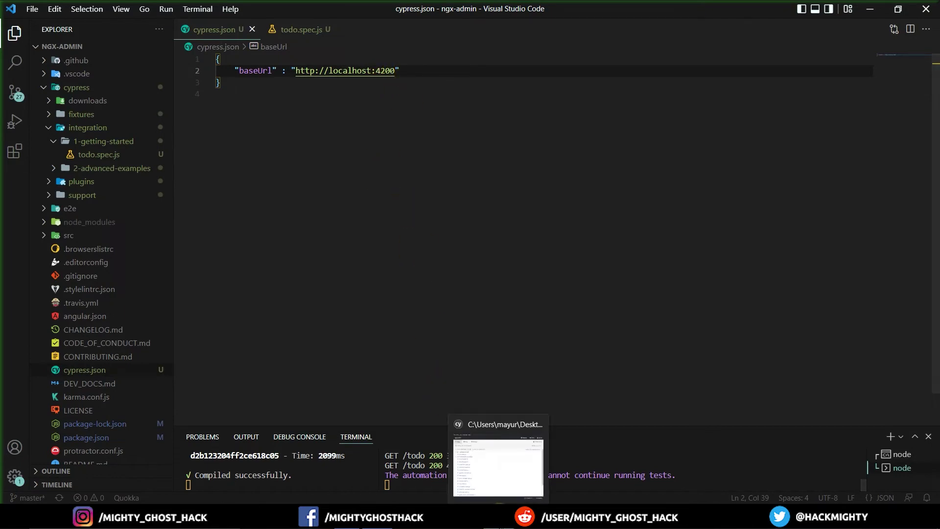
click(498, 460)
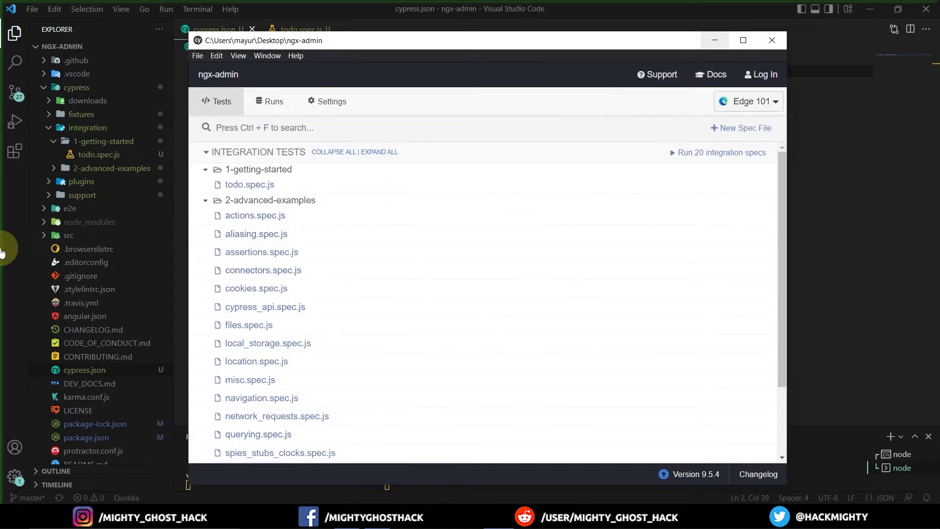
click(210, 171)
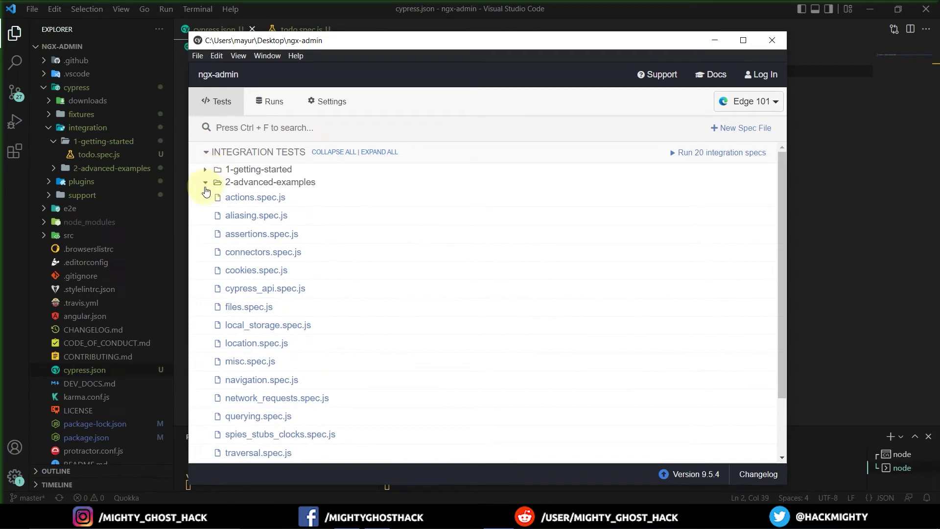
click(205, 183)
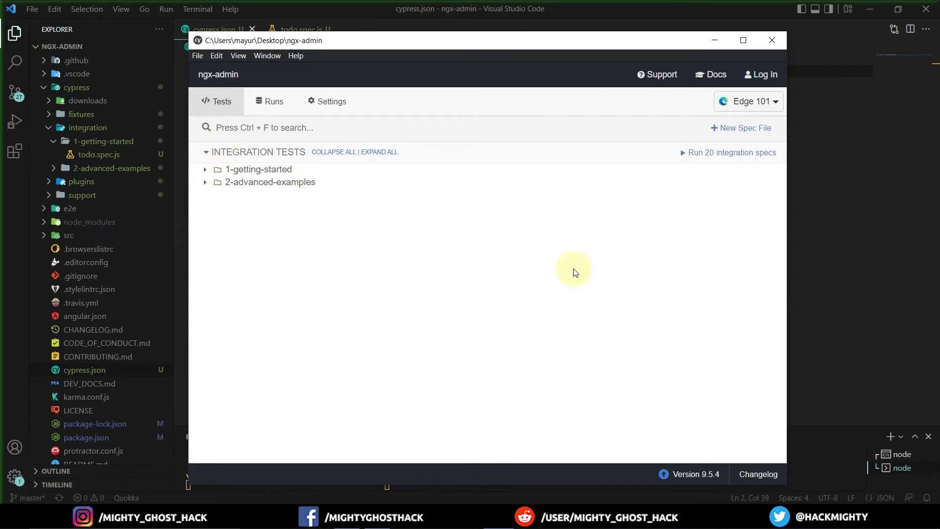
click(714, 40)
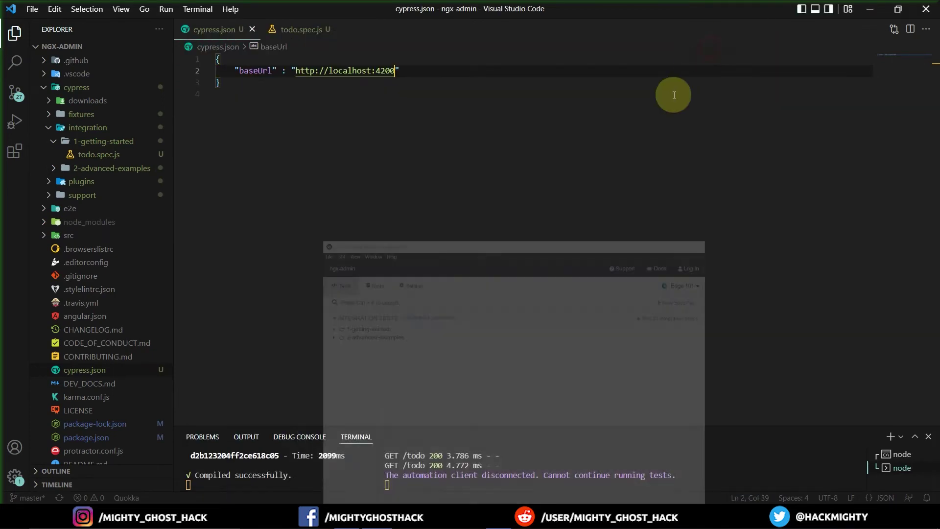
Switch to Chrome's Cypress Configuration documentation and look through the options as far as the Folders / Files table
click(402, 71)
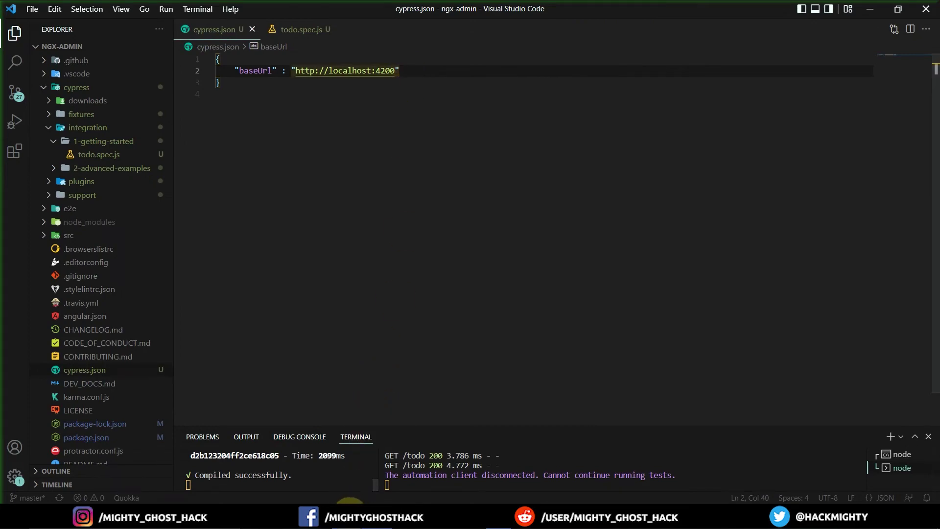
mouse_move(348, 517)
click(348, 484)
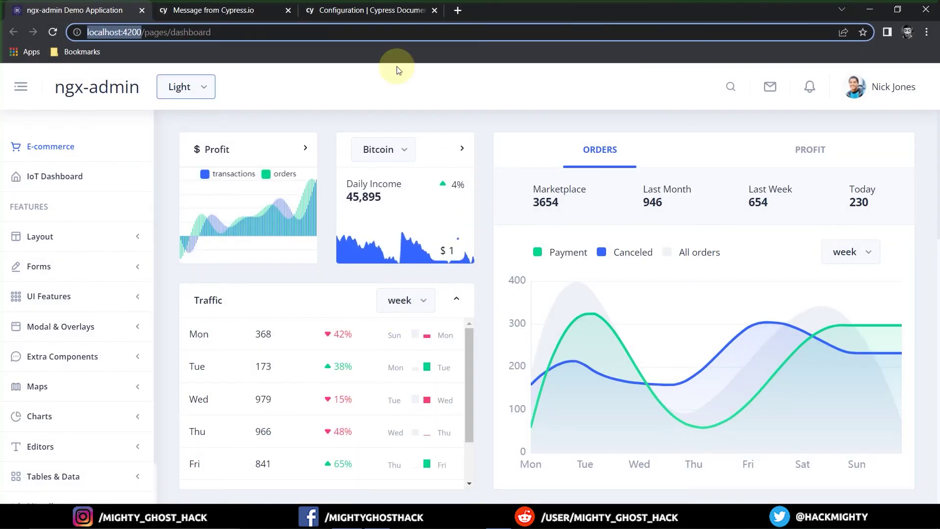
key(ctrl+Tab)
key(ctrl+Tab)
scroll(382, 318, down, 1)
scroll(391, 349, down, 4)
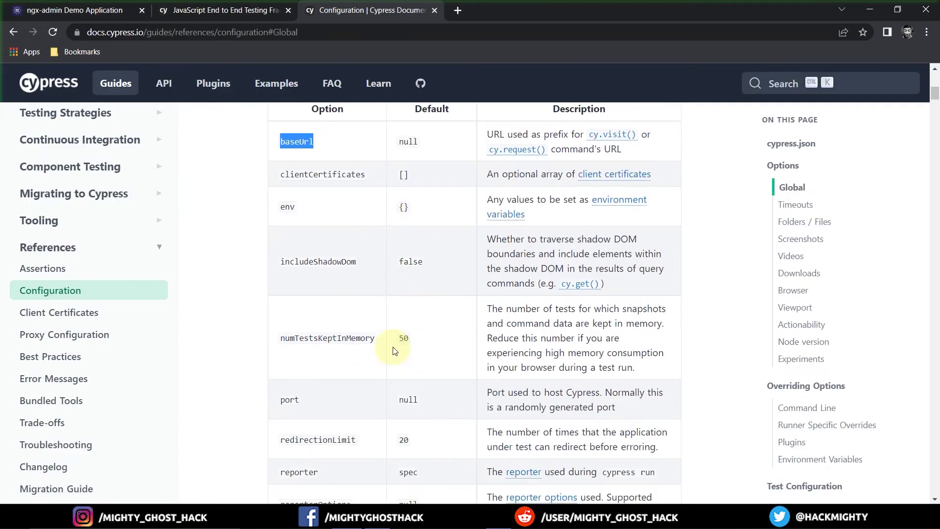
scroll(393, 346, down, 11)
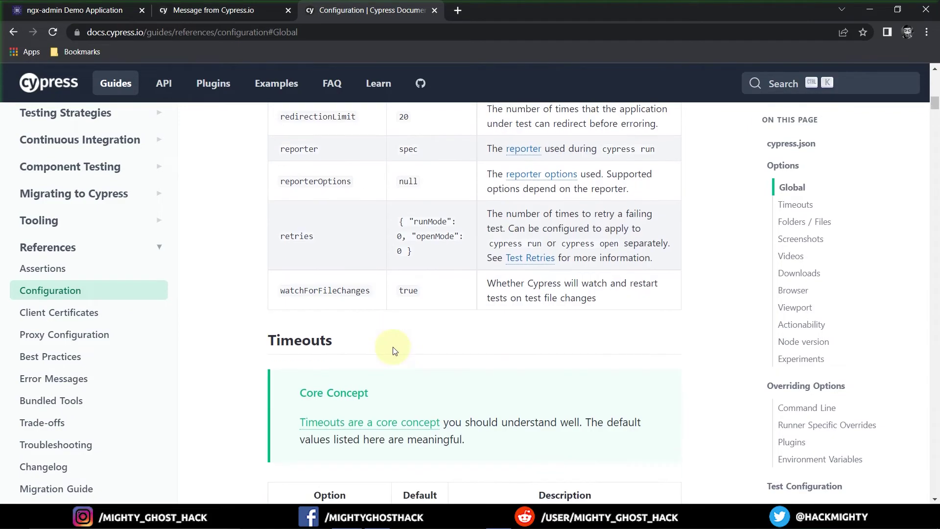
scroll(393, 346, down, 9)
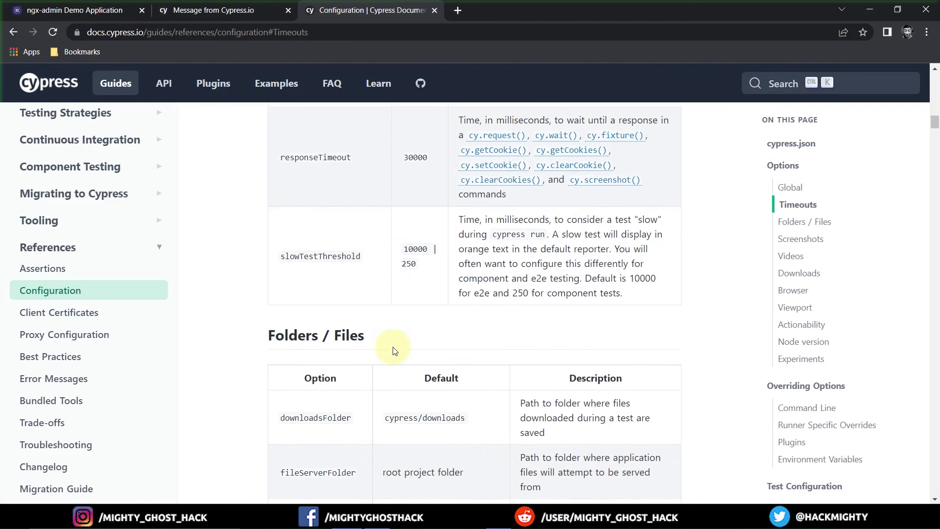
scroll(393, 347, down, 2)
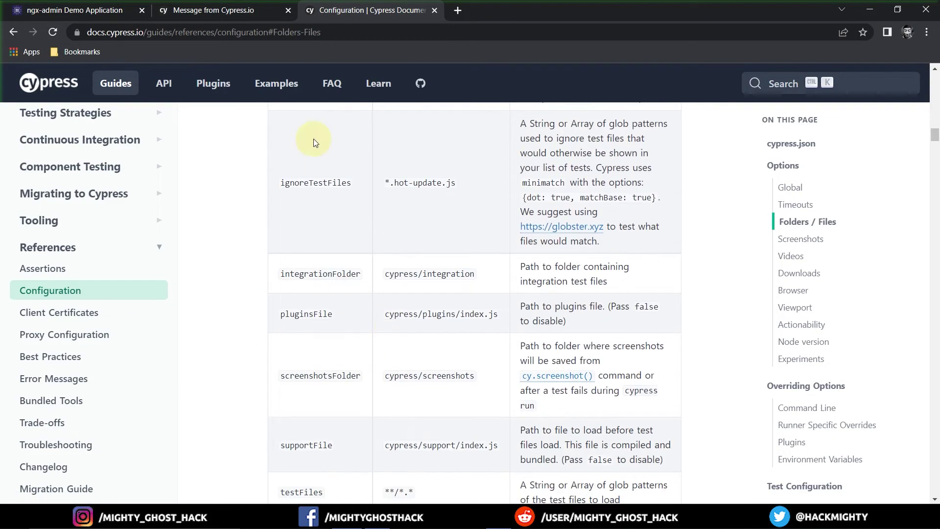
Review the ignoreTestFiles option's description and open its globster.xyz link
double_click(294, 188)
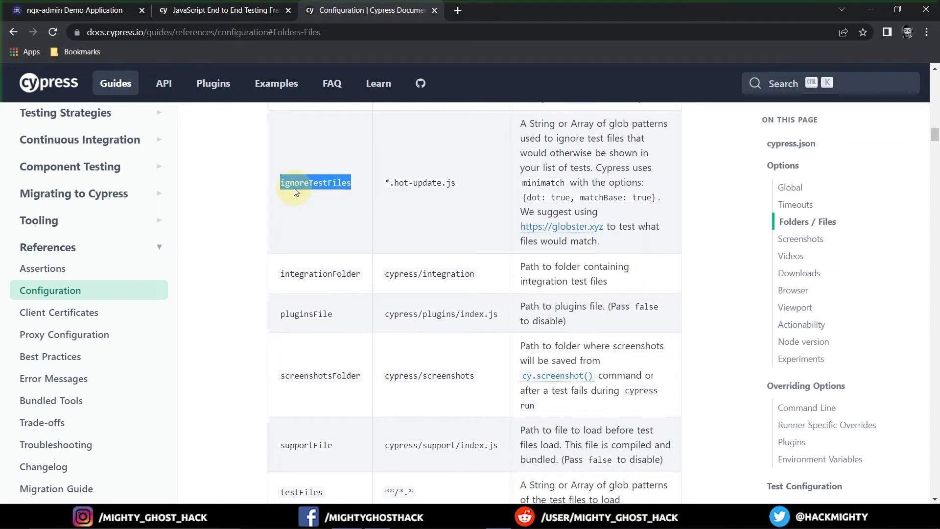
scroll(483, 243, up, 1)
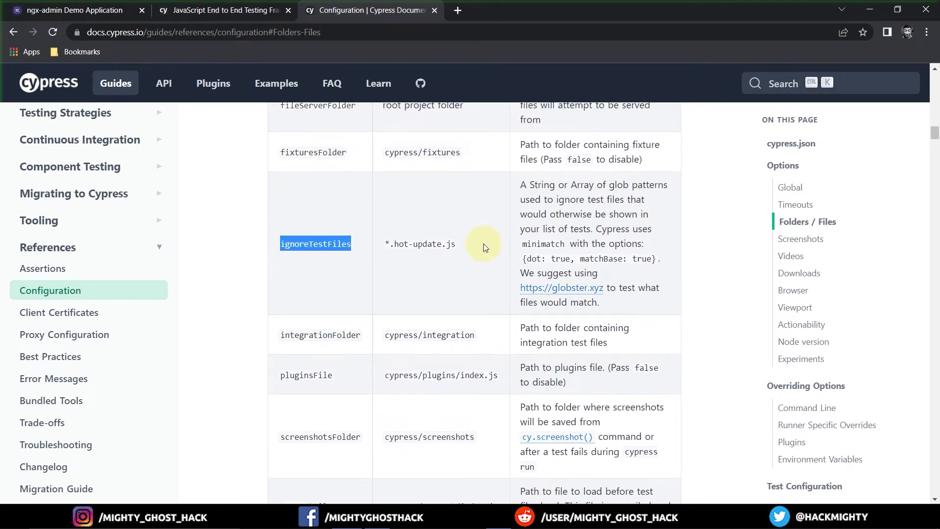
scroll(483, 249, up, 1)
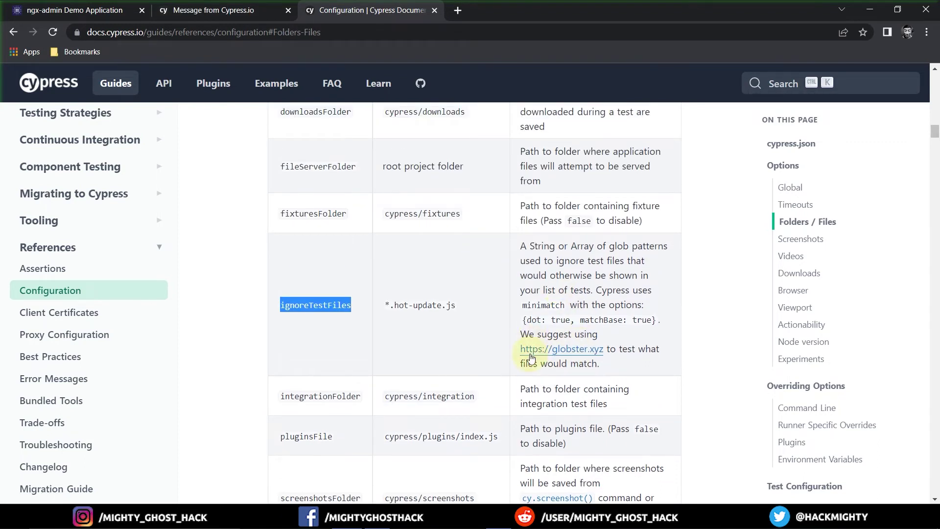
click(552, 349)
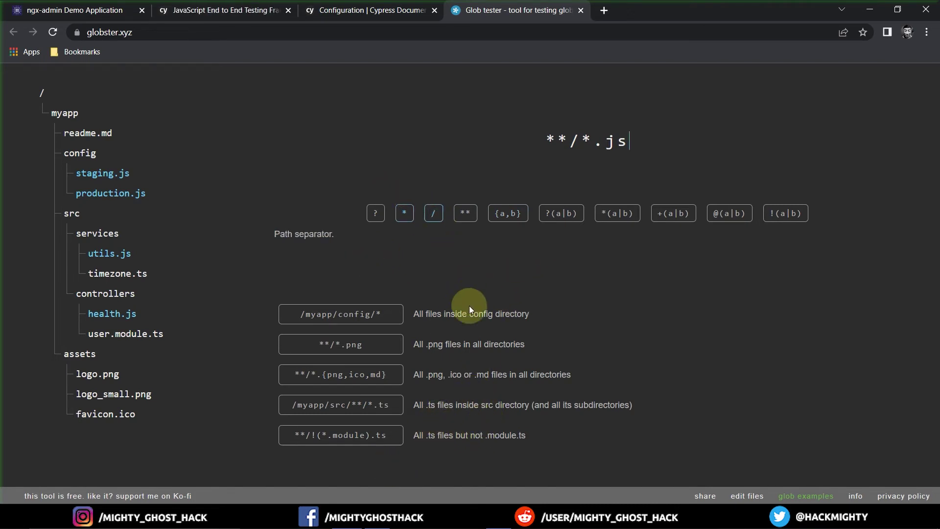
Return to Visual Studio Code and add an "ignoreTestFiles" property with an empty string below baseUrl in cypress.json
click(368, 491)
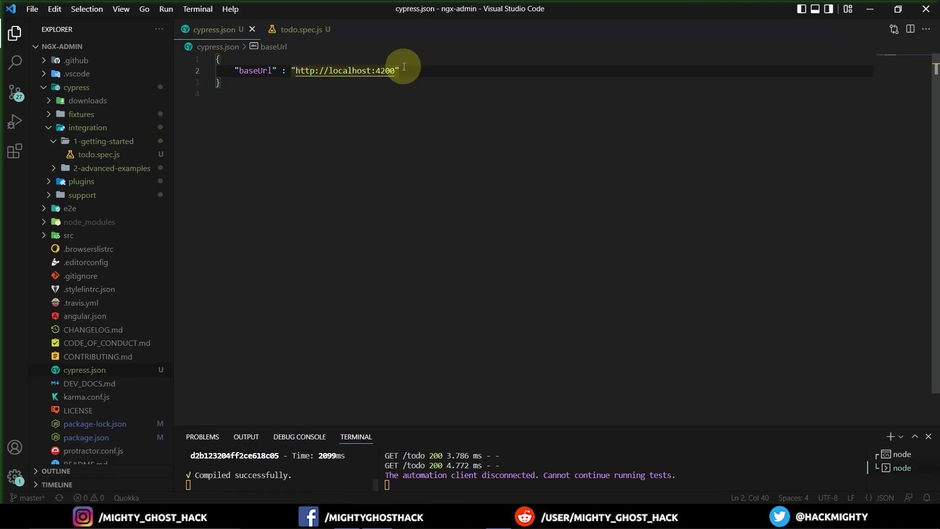
key(Down)
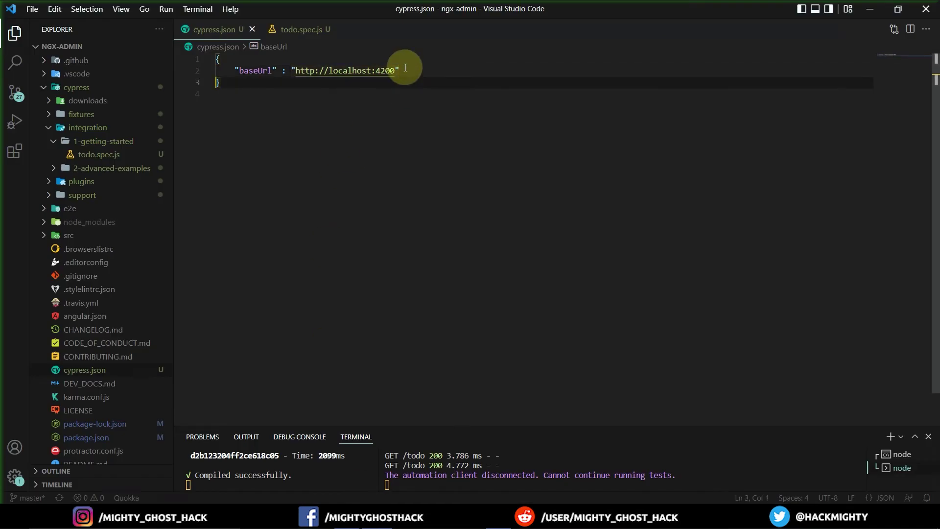
click(405, 68)
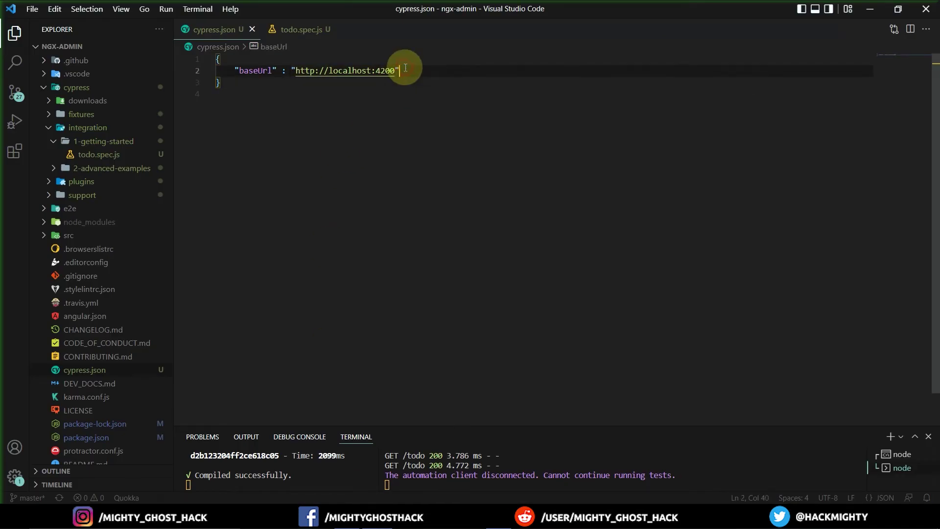
text(,)
key(Return)
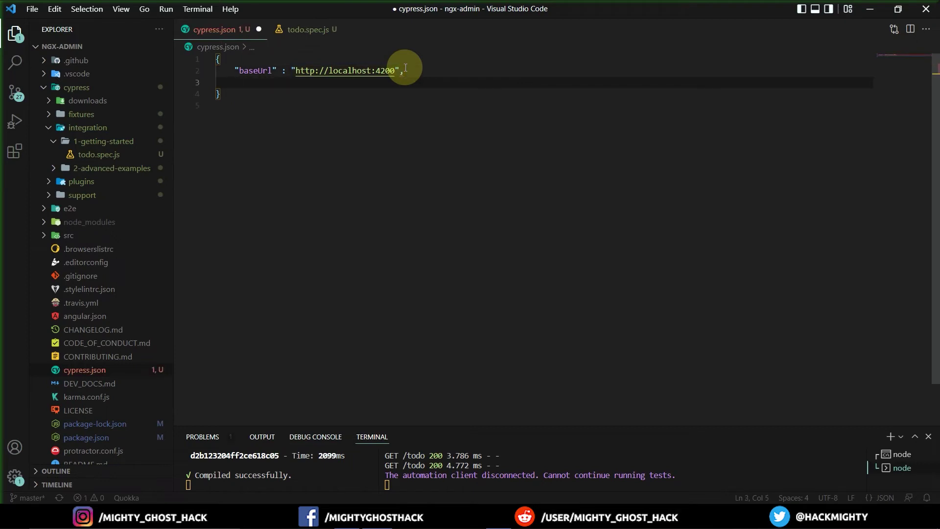
text("ignoreTestFiles)
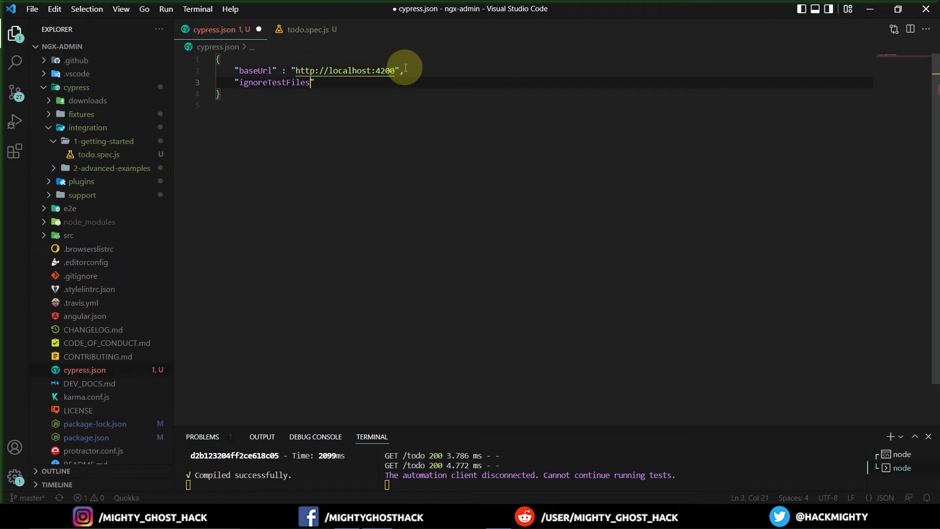
text(": "")
key(Escape)
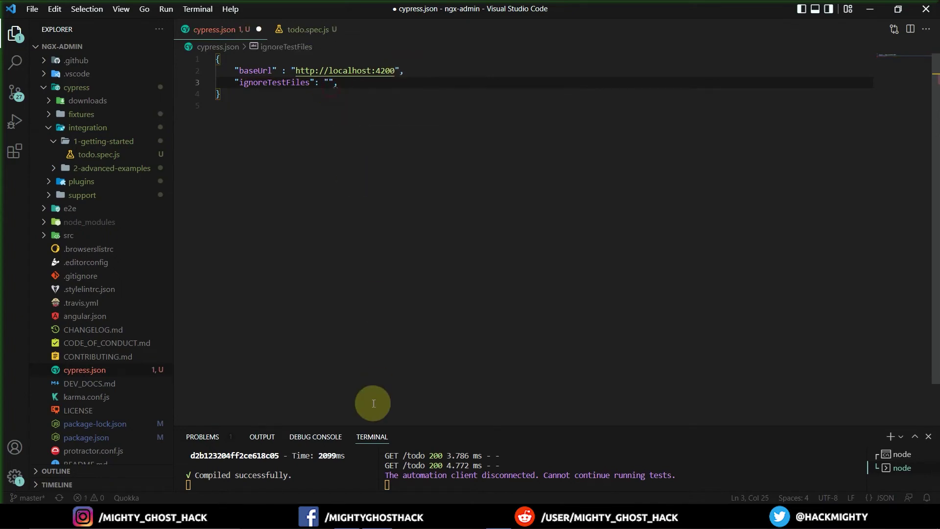
Copy the **/*.js pattern from globster.xyz in Chrome, paste it as the ignoreTestFiles value in cypress.json, and save the file
click(345, 519)
drag(546, 139, 661, 142)
key(ctrl+c)
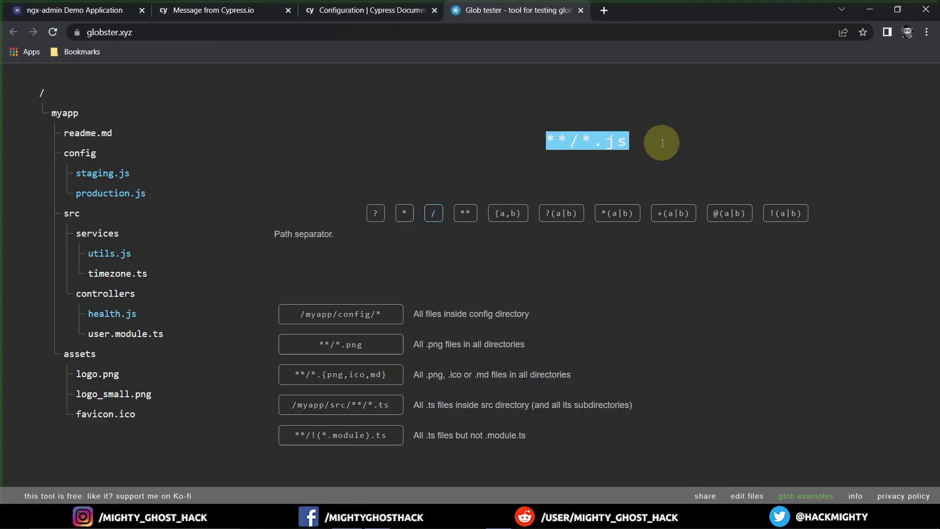
click(870, 8)
key(ctrl+v)
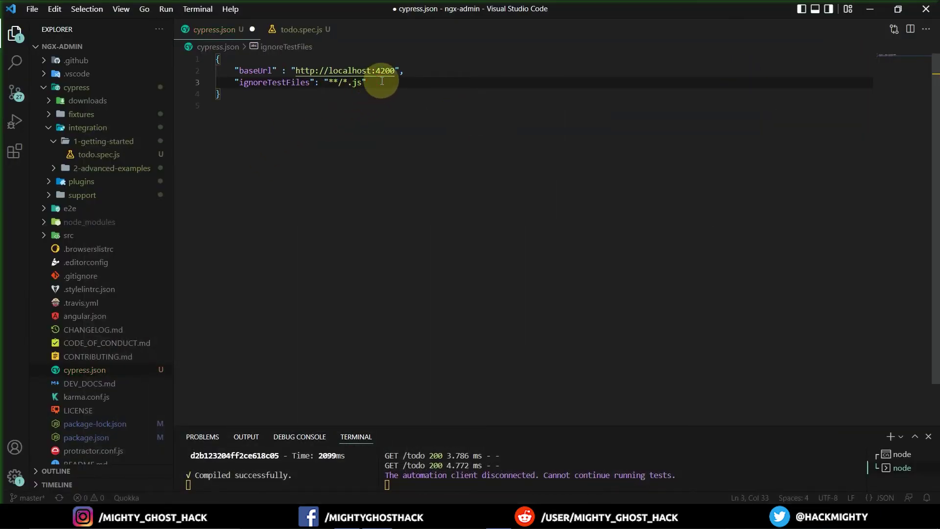
key(ctrl+s)
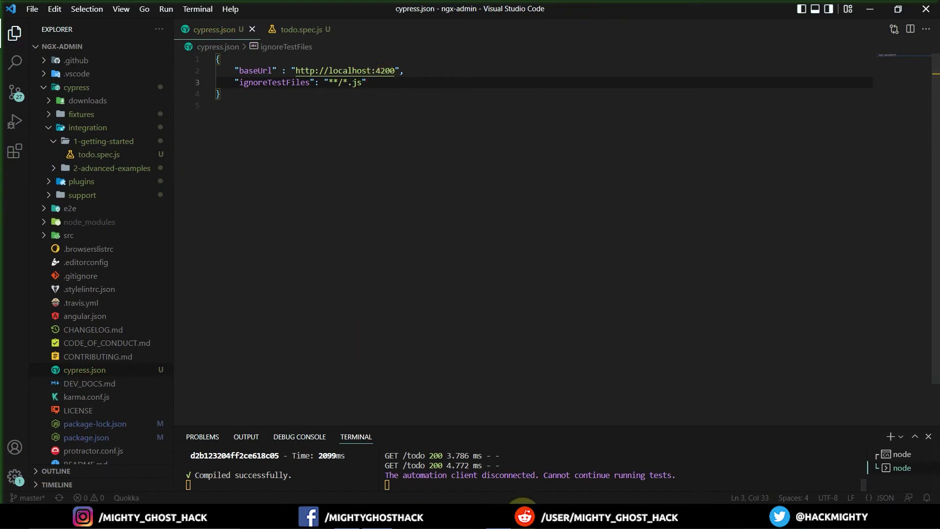
Check the integration test list in the Cypress test runner, then return to Visual Studio Code
click(502, 507)
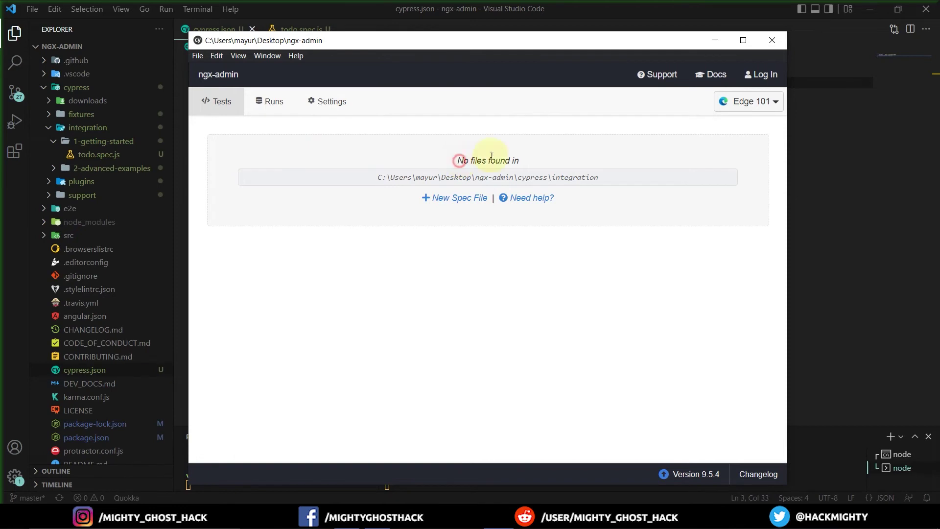
drag(492, 156, 535, 153)
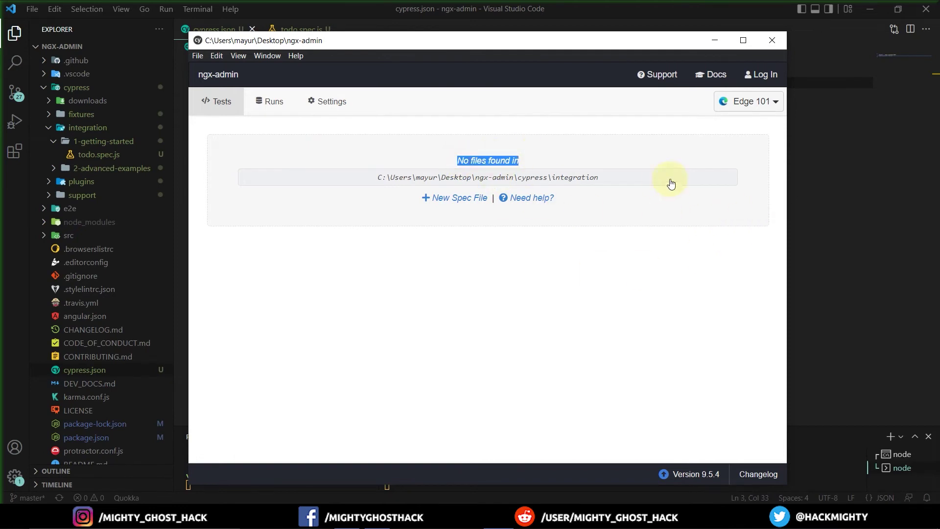
click(829, 230)
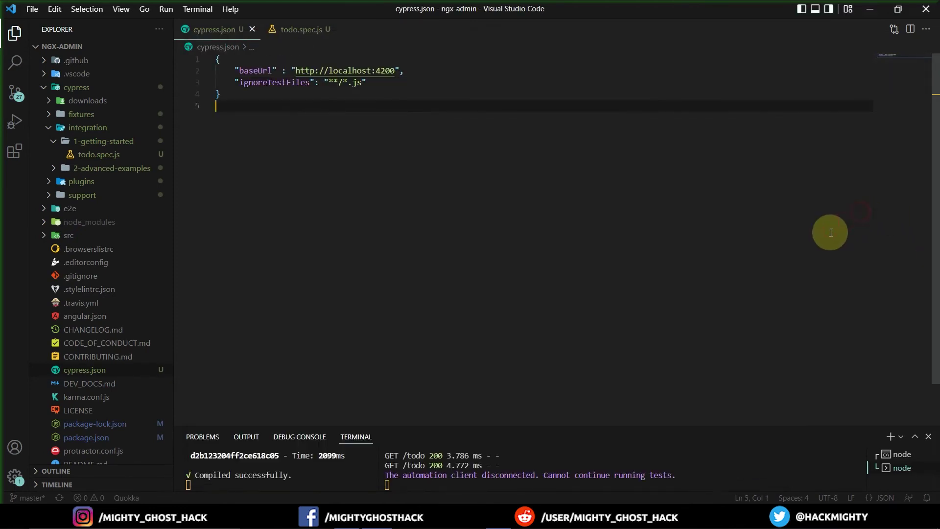
Change the ignoreTestFiles pattern in cypress.json to **/1-getting-started/*.js and save the file
click(342, 84)
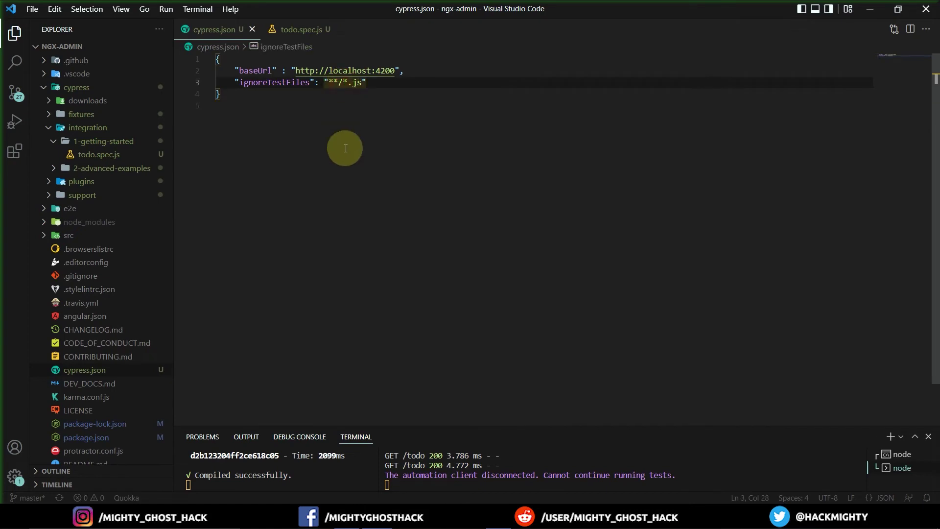
text(1)
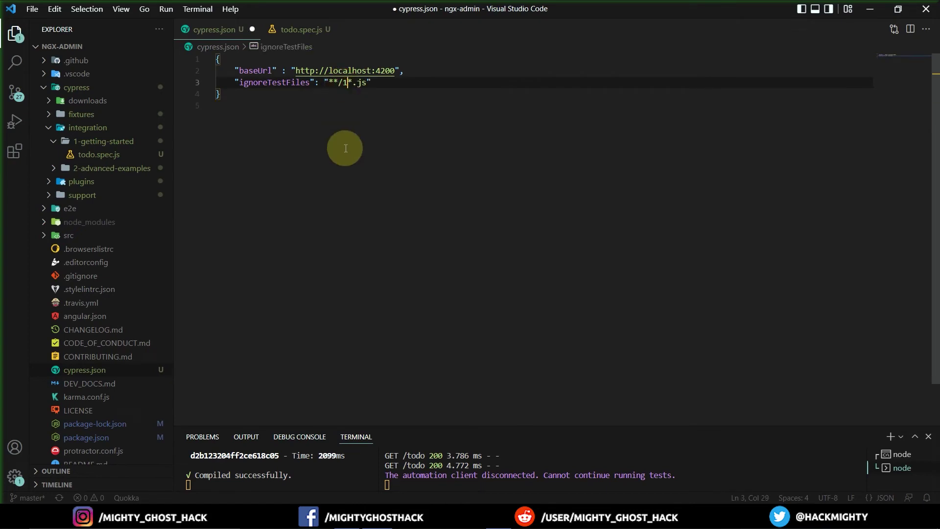
text(-getting-started/)
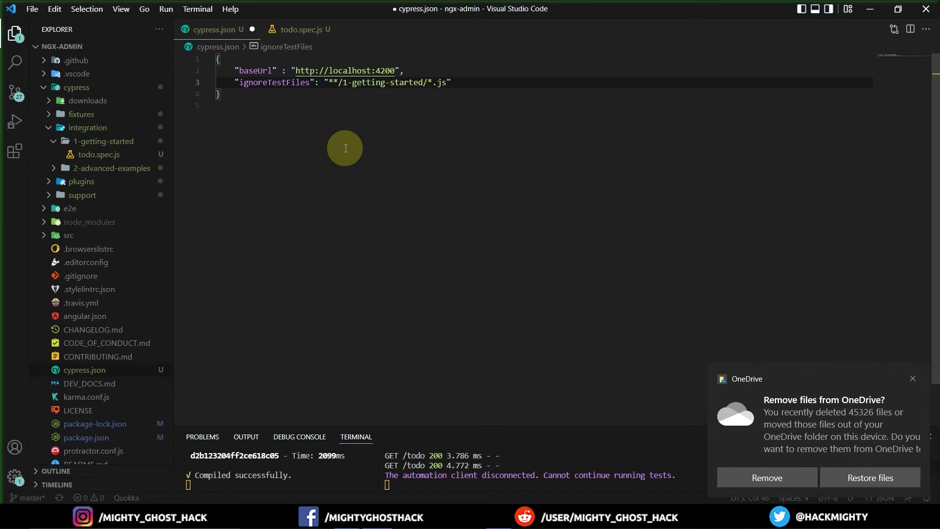
key(ctrl+s)
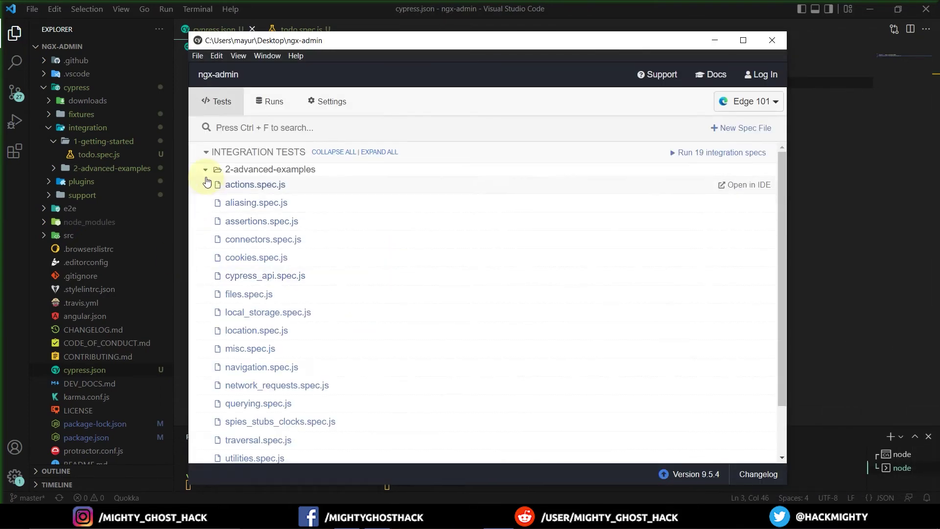
In the Cypress test runner, collapse 2-advanced-examples, move the window clear of the cypress.json code, and return to Visual Studio Code
click(207, 170)
drag(336, 42, 547, 98)
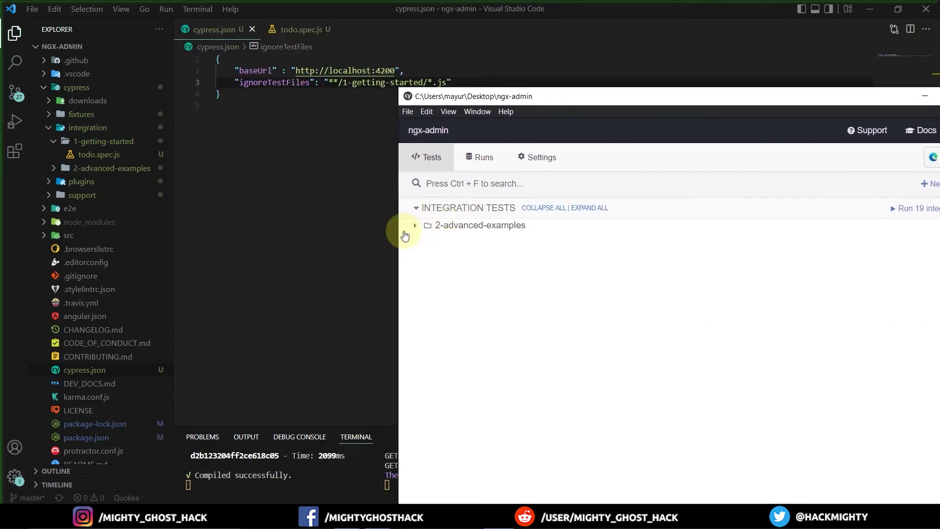
click(288, 100)
click(456, 81)
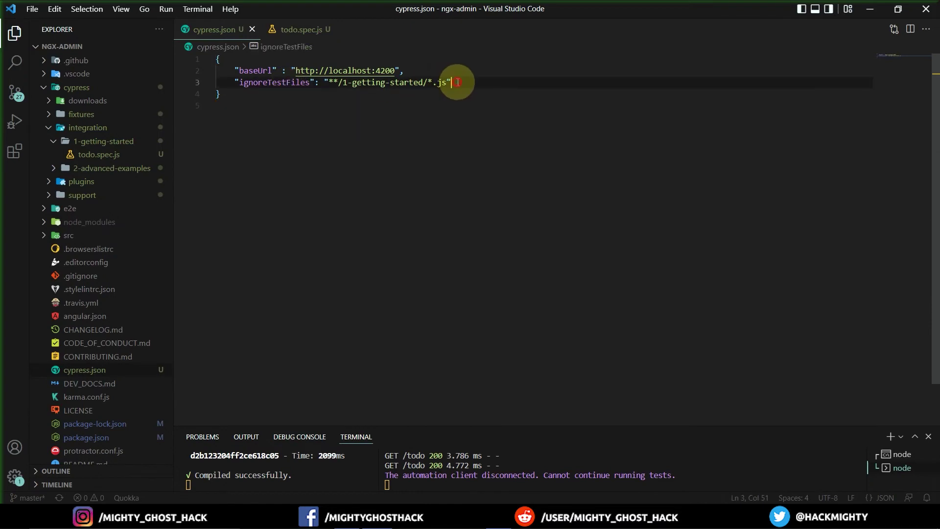
text(,)
key(Return)
text("ignoreTestFiles)
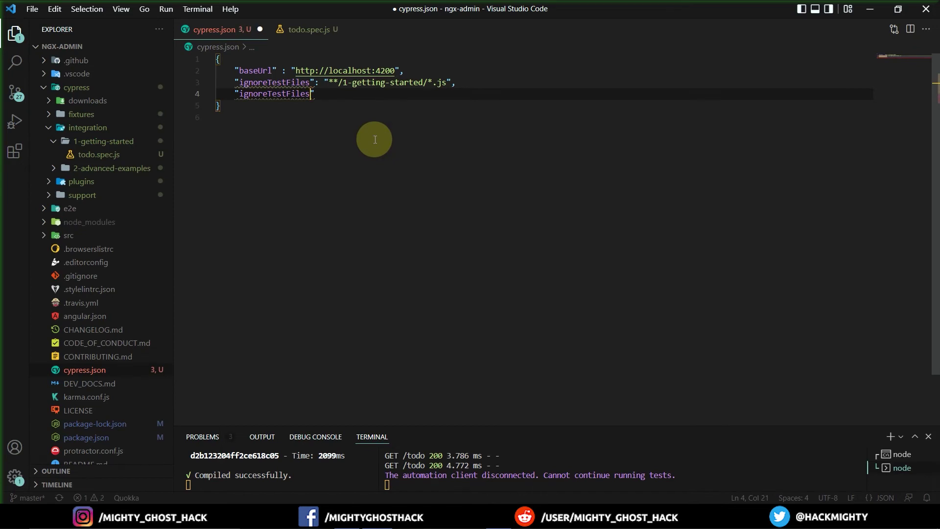
click(271, 94)
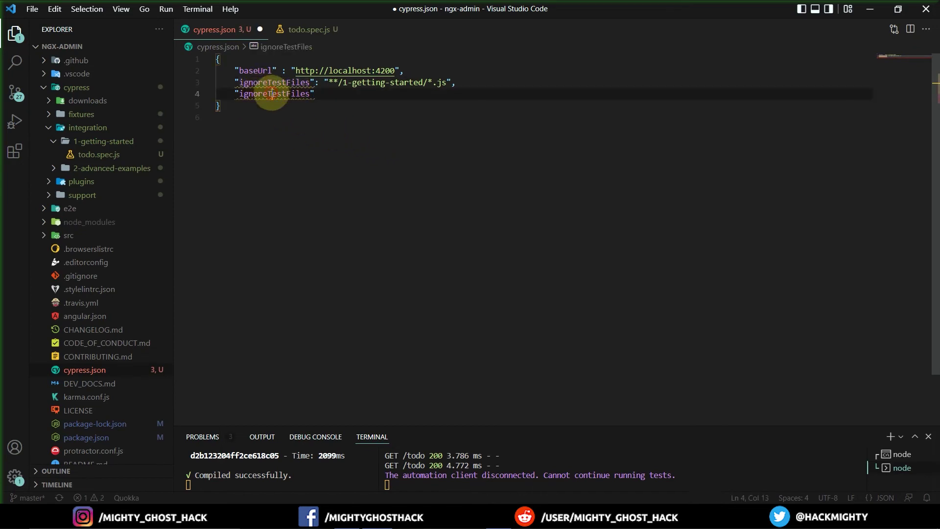
double_click(272, 94)
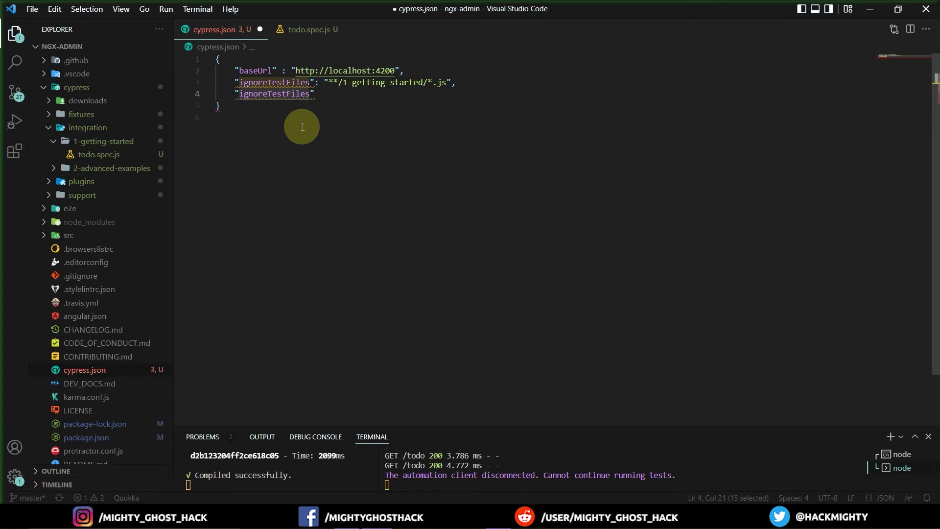
key(BackSpace)
key(BackSpace)
key(BackSpace)
Wrap the ignoreTestFiles pattern in cypress.json in an array and add a copy of **/1-getting-started/*.js as its second entry
drag(325, 82, 452, 82)
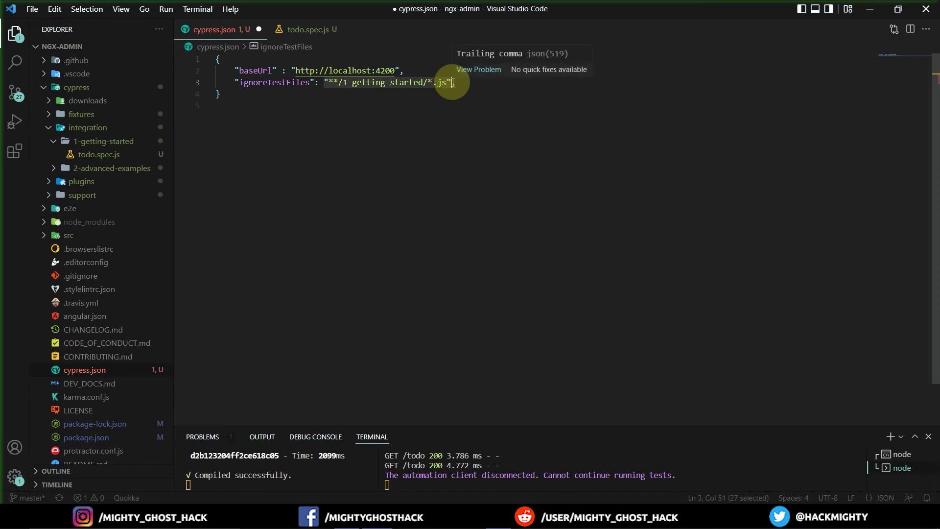
text([)
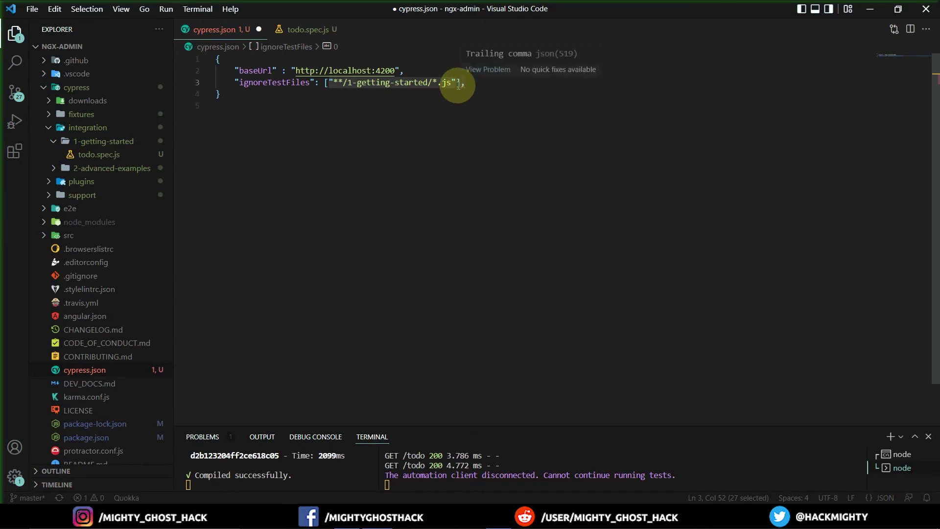
drag(455, 84, 327, 83)
key(ctrl+c)
click(454, 82)
text(,)
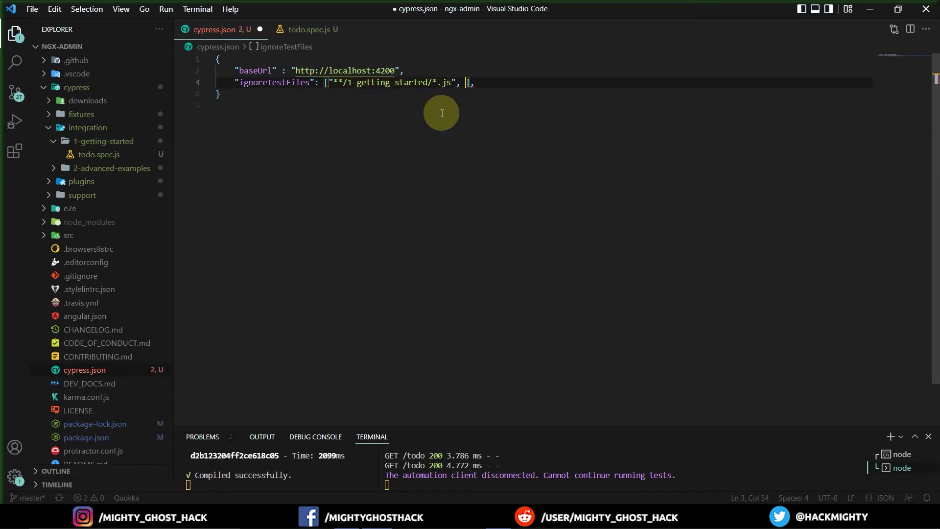
key(ctrl+v)
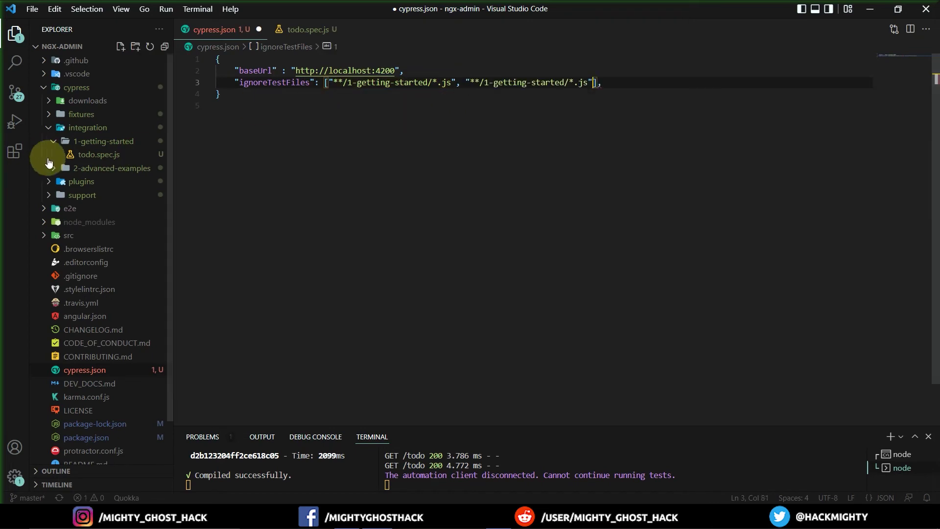
Copy the 2-advanced-examples folder name and use it to replace 1-getting-started in the second ignoreTestFiles pattern
click(89, 169)
right_click(89, 169)
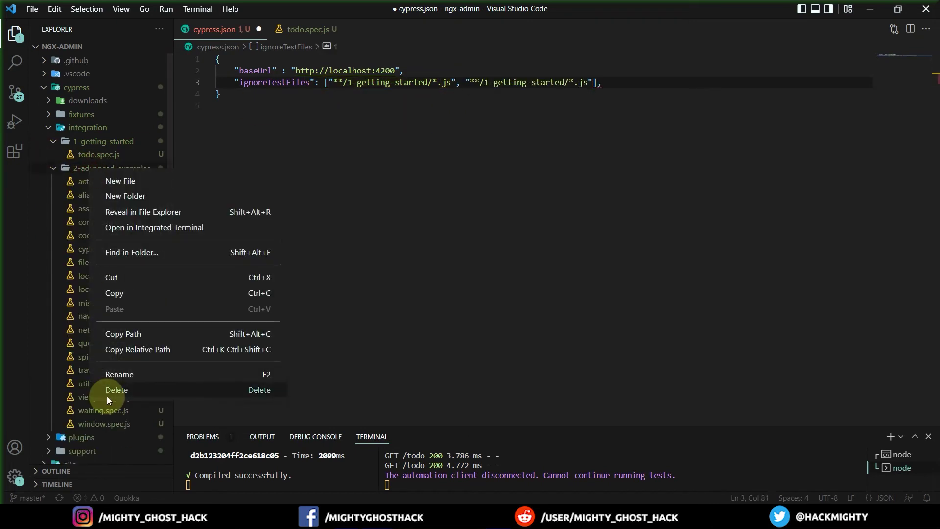
click(126, 380)
key(ctrl+c)
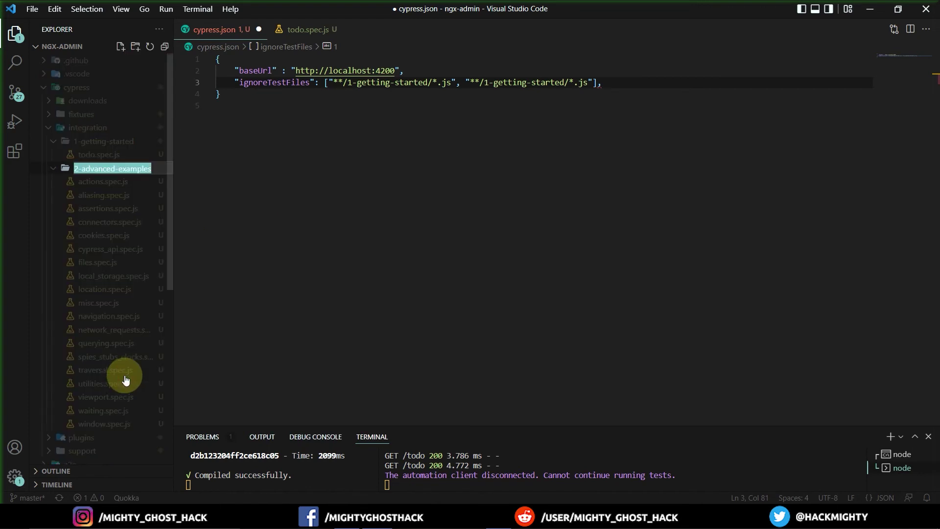
click(484, 83)
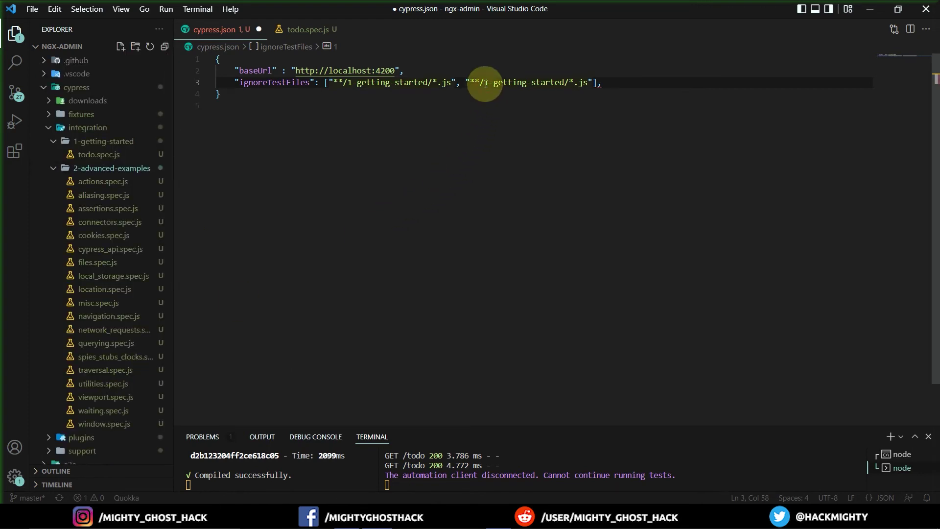
drag(484, 83, 565, 83)
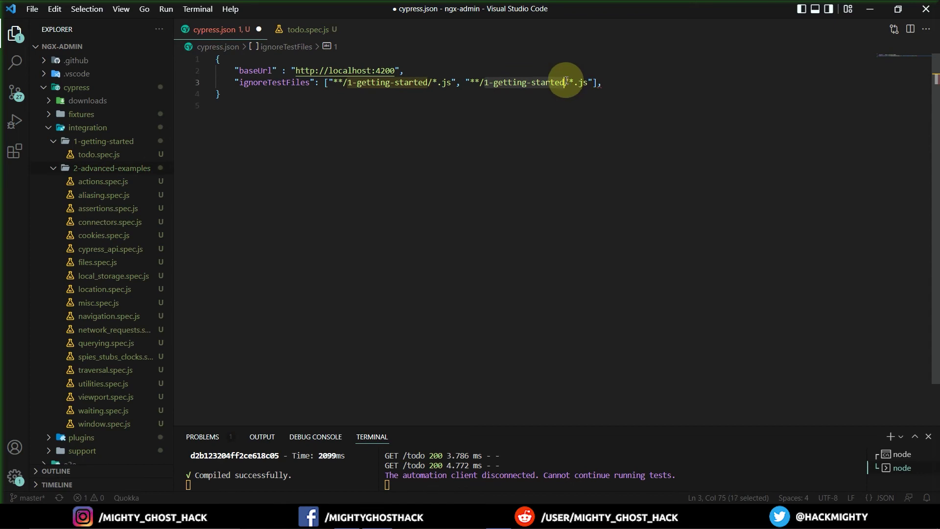
key(ctrl+v)
Remove the trailing comma after the ignoreTestFiles array and save cypress.json
key(ctrl+s)
click(463, 128)
click(632, 88)
key(BackSpace)
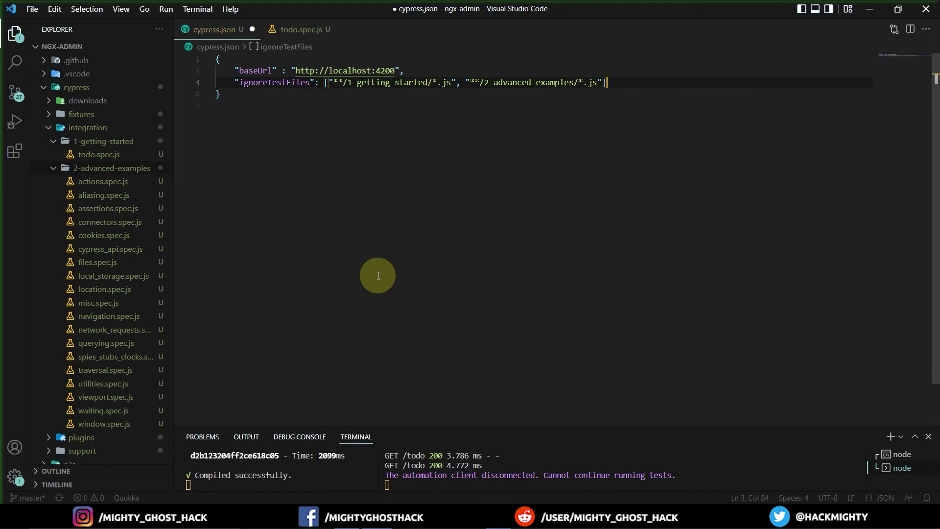
key(ctrl+s)
Switch to the Cypress test runner, retry loading the project configuration, and reposition the window so it is fully in view
click(495, 504)
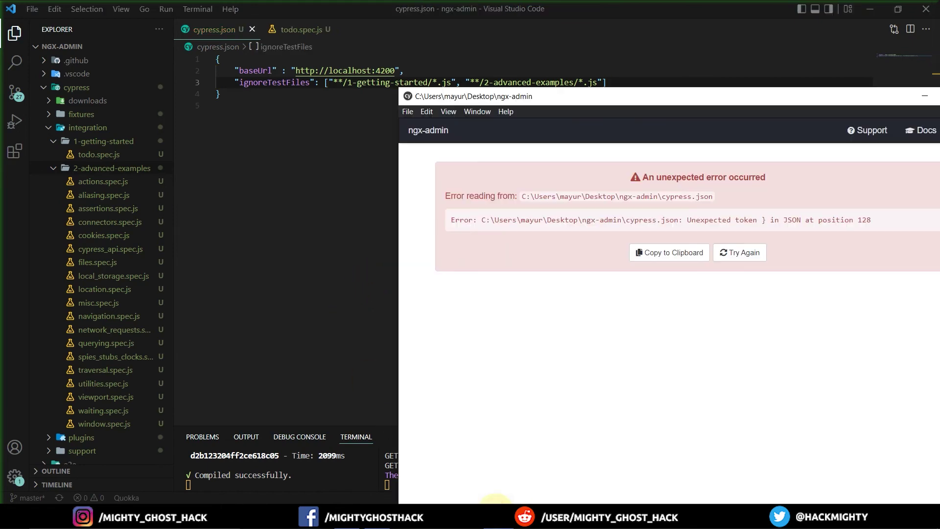
click(741, 262)
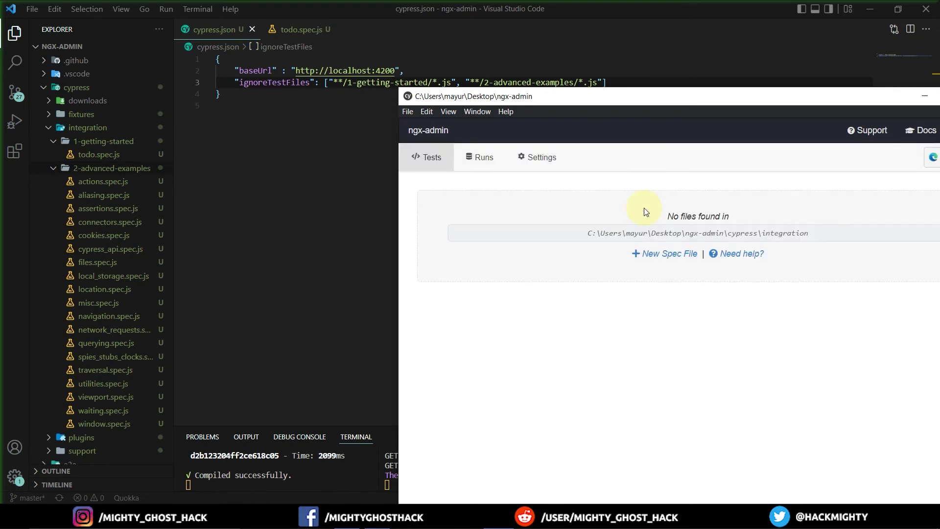
drag(630, 109, 533, 101)
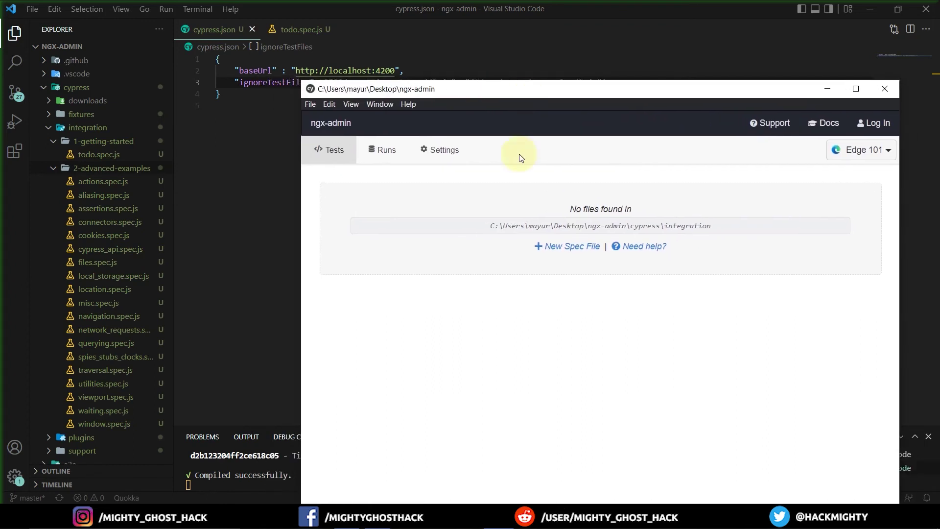
Return to Visual Studio Code, collapse the two sample spec folders, and create a file named firstTest.spec.js in cypress/integration
click(54, 168)
click(55, 141)
click(80, 128)
click(80, 128)
click(120, 48)
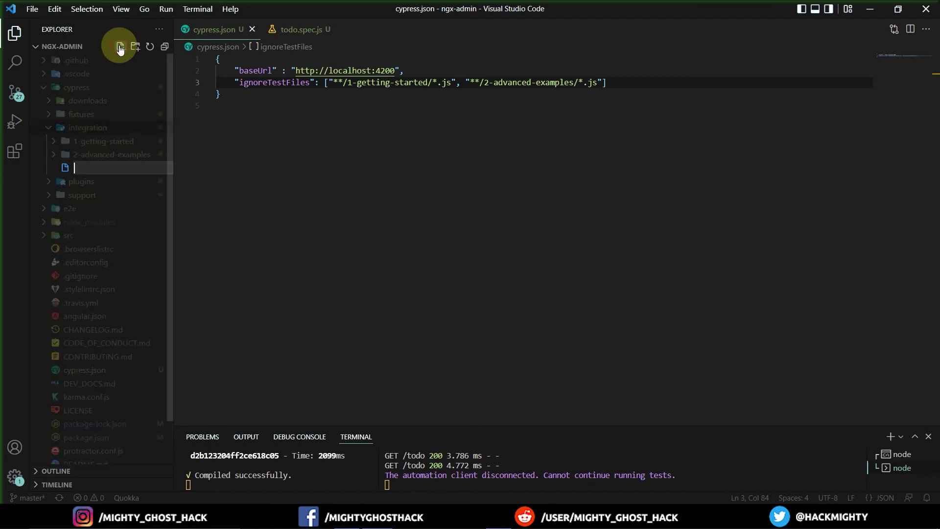
text(t)
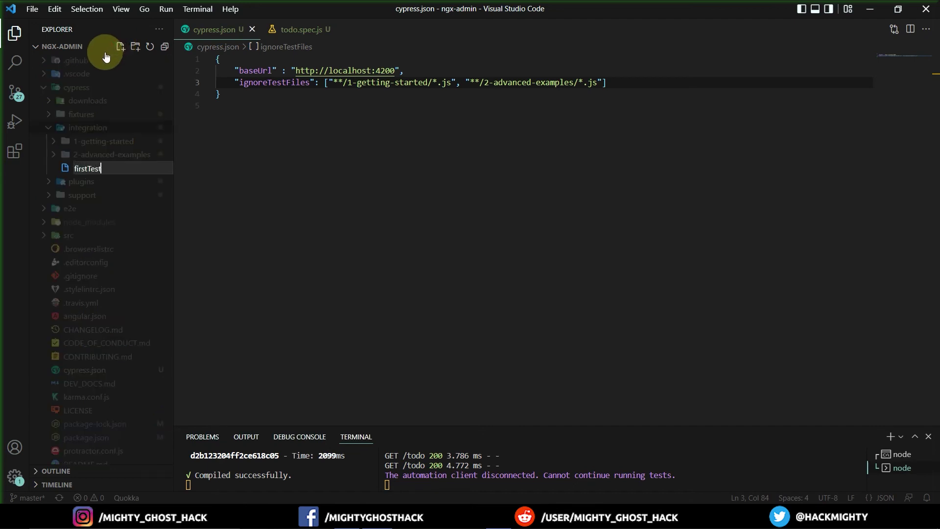
text(irstTest.spec.js)
key(Return)
key(Return)
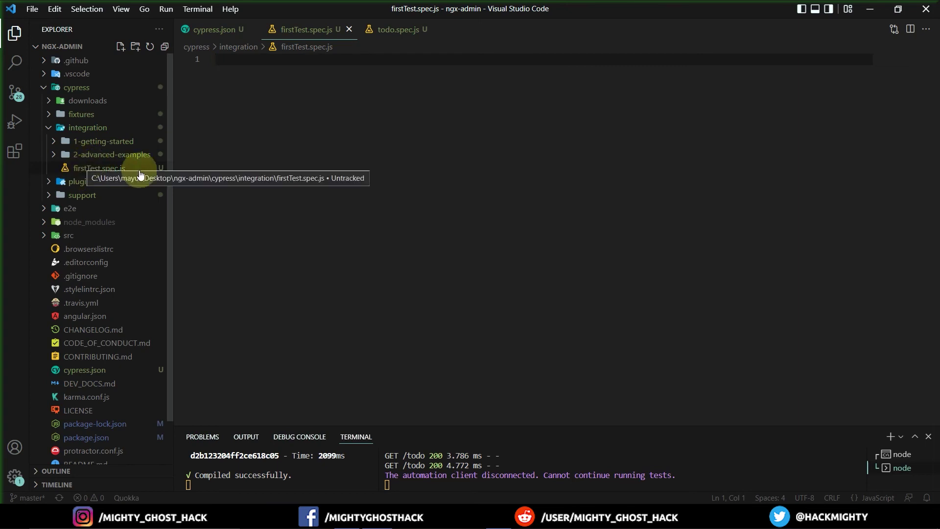
Run firstTest.spec.js from the Cypress test runner, read the result in Edge, close the browser, and return to Visual Studio Code
click(497, 466)
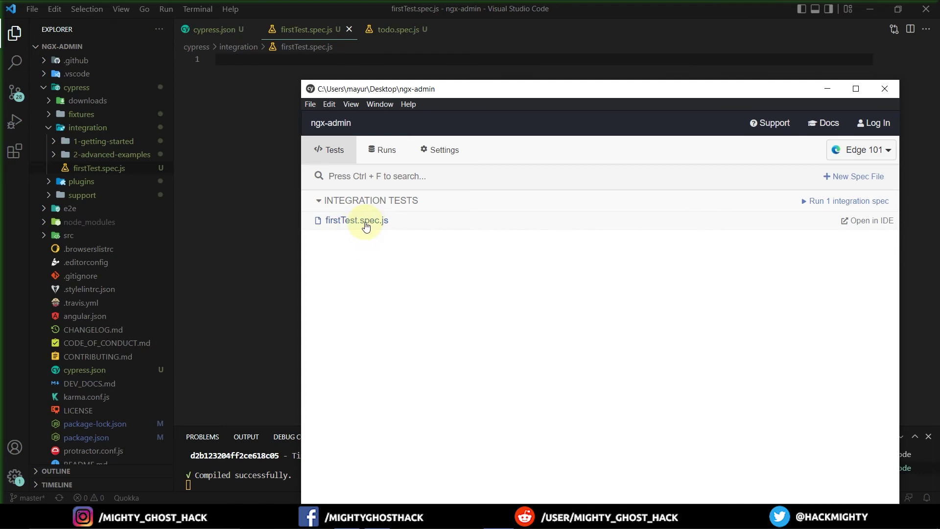
click(347, 225)
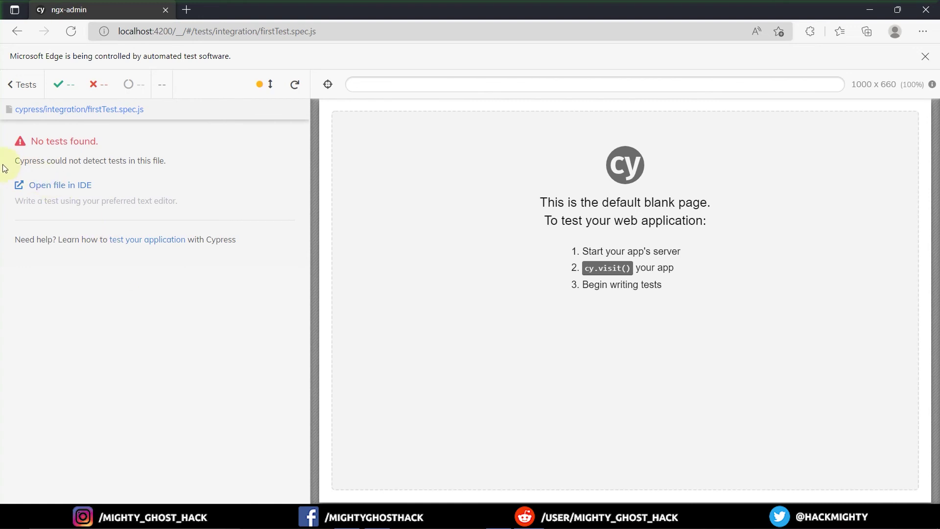
drag(7, 162, 174, 160)
click(166, 9)
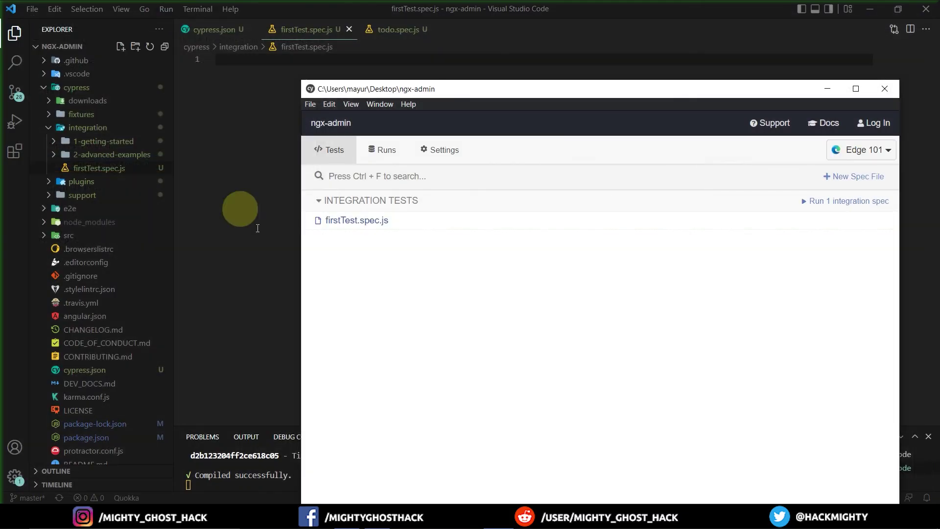
click(293, 261)
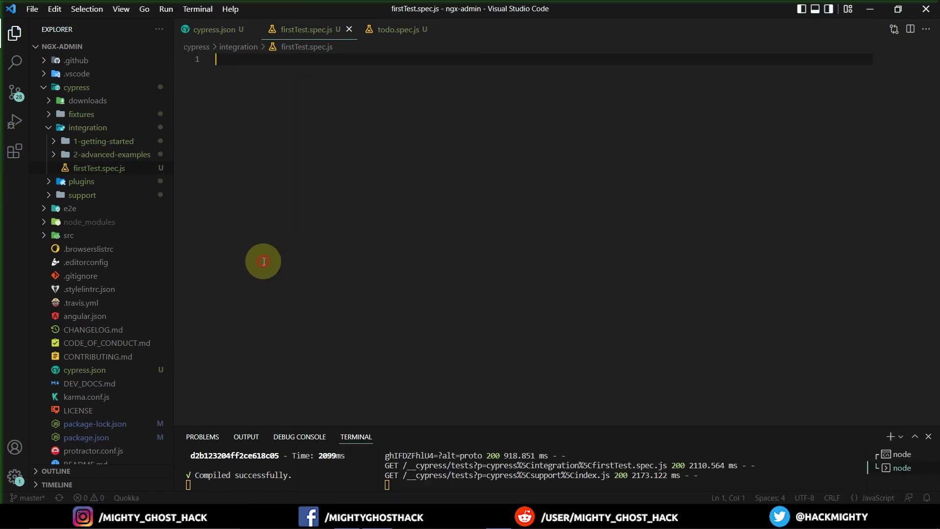
Review the settings in cypress.json and reopen firstTest.spec.js in the editor
click(89, 171)
click(295, 147)
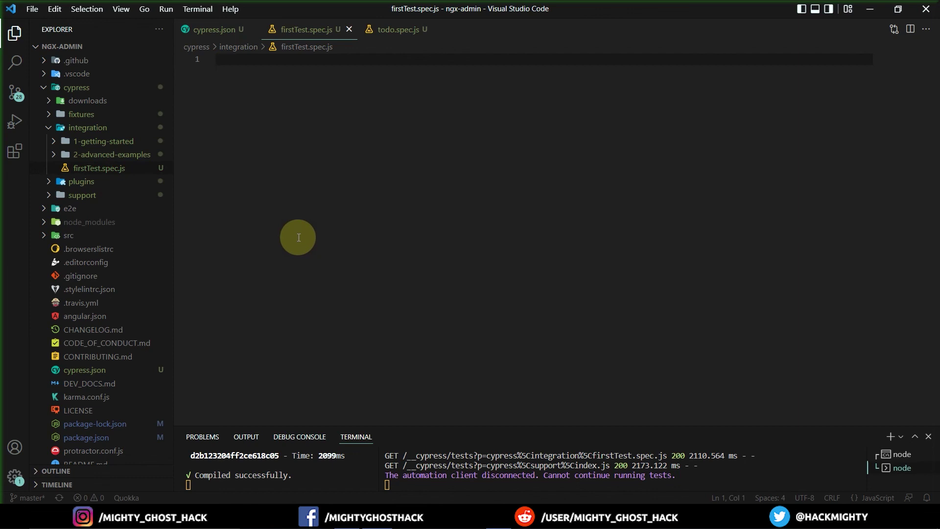
click(87, 372)
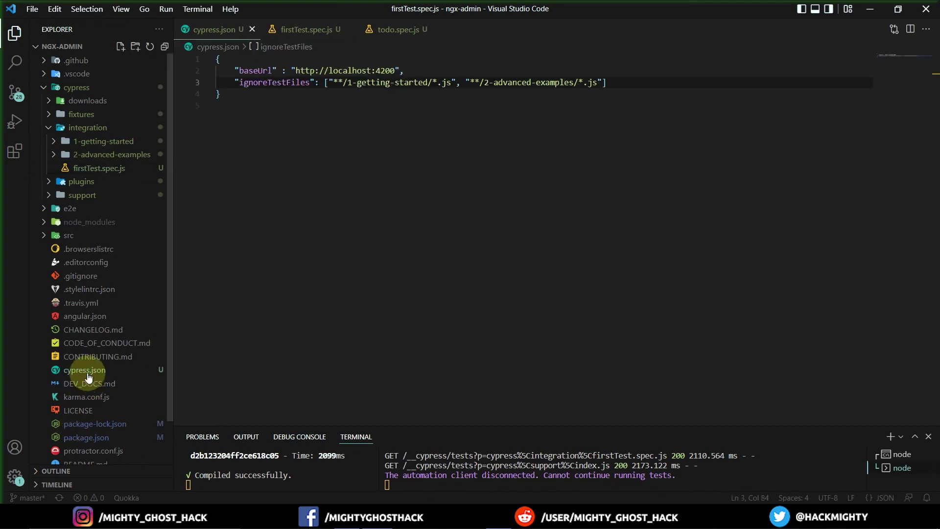
click(357, 297)
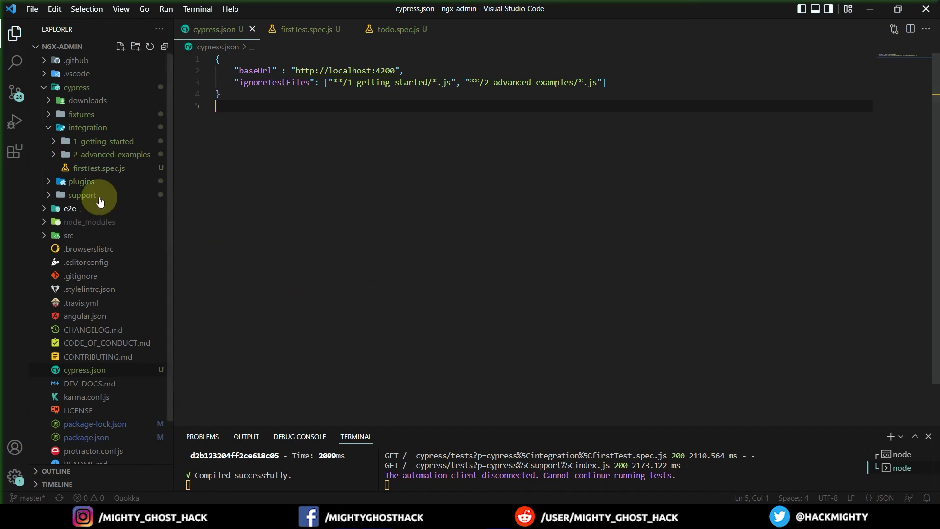
click(98, 168)
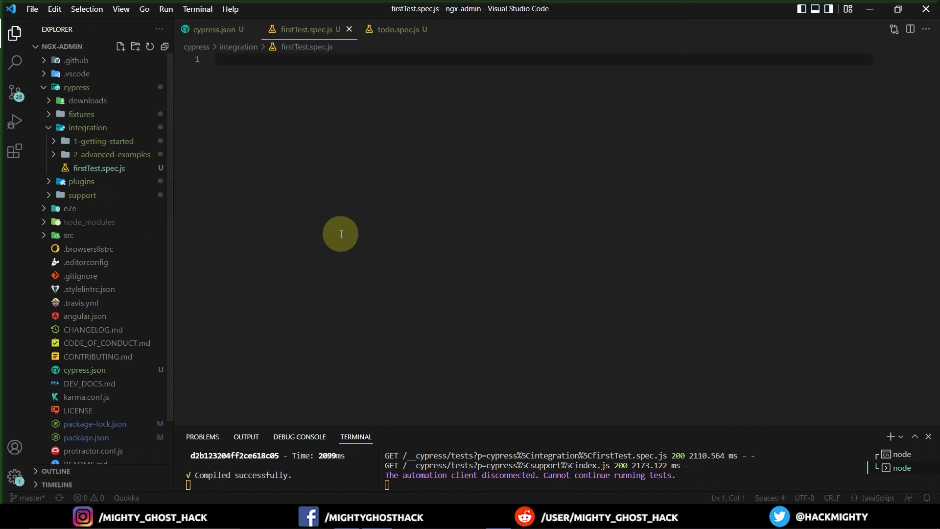